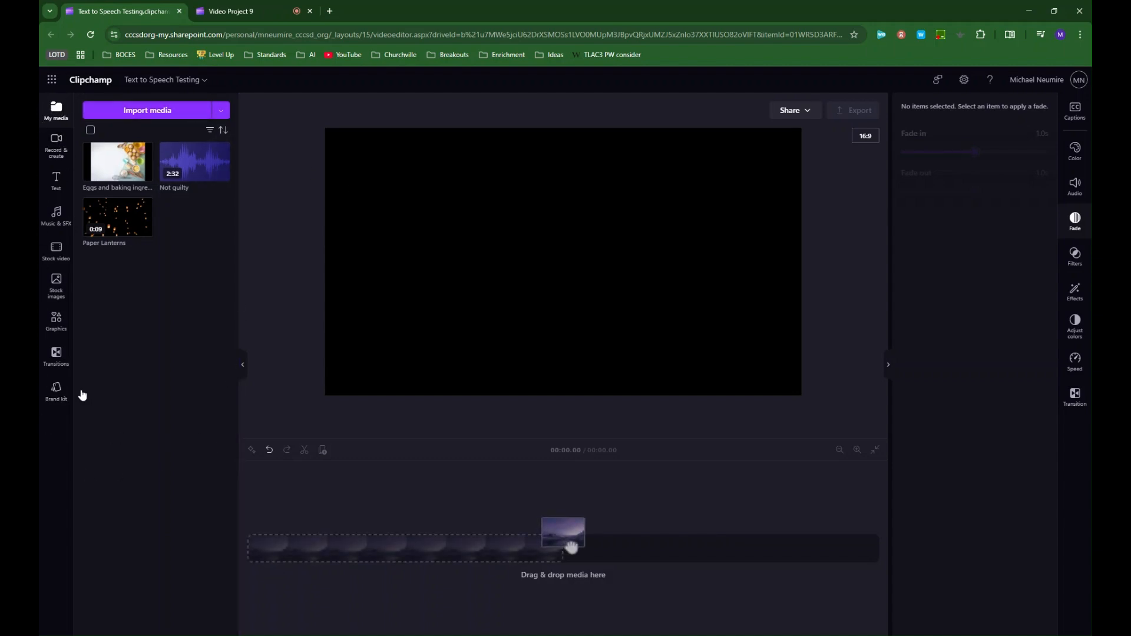
Step: Look through the project's imported media, the recording and creation options, and the available text styles
left_click(51, 111)
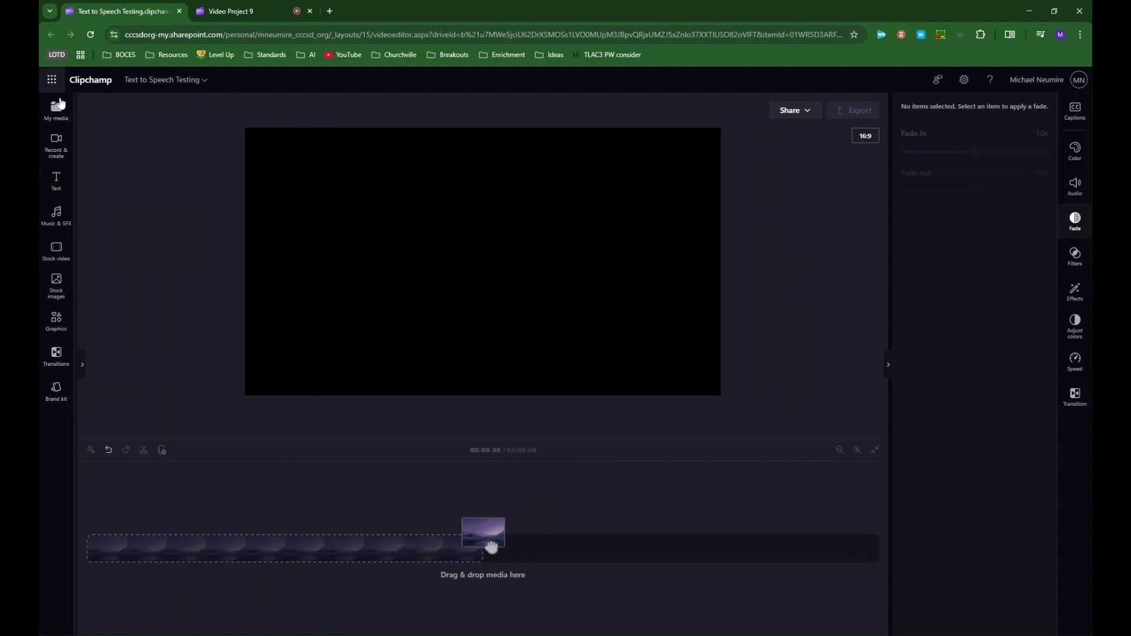
left_click(52, 115)
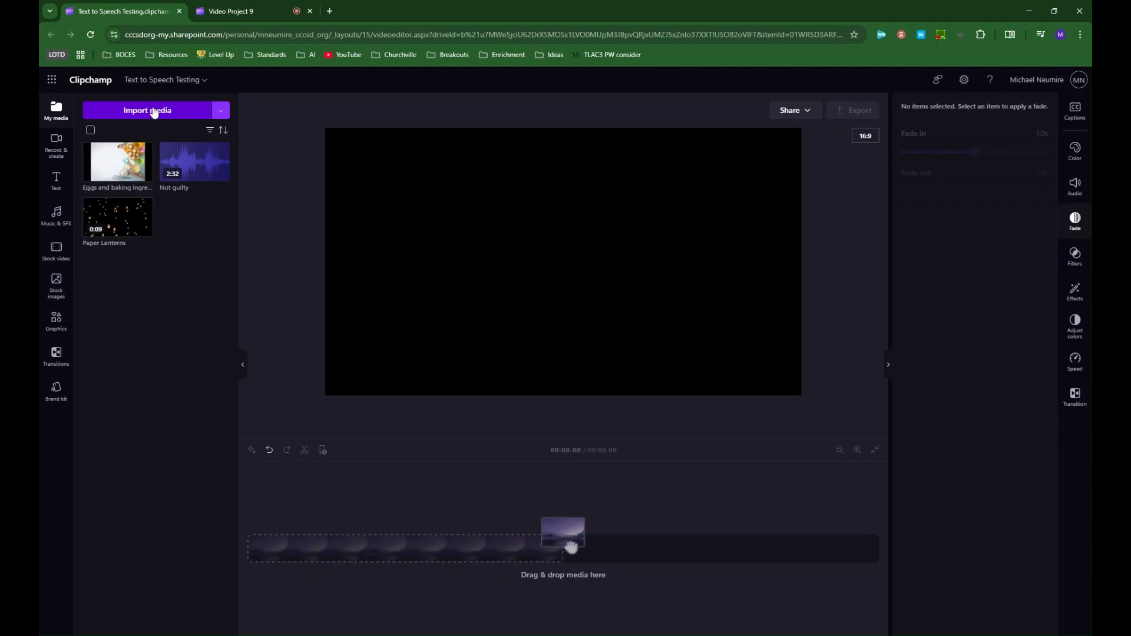
left_click(56, 145)
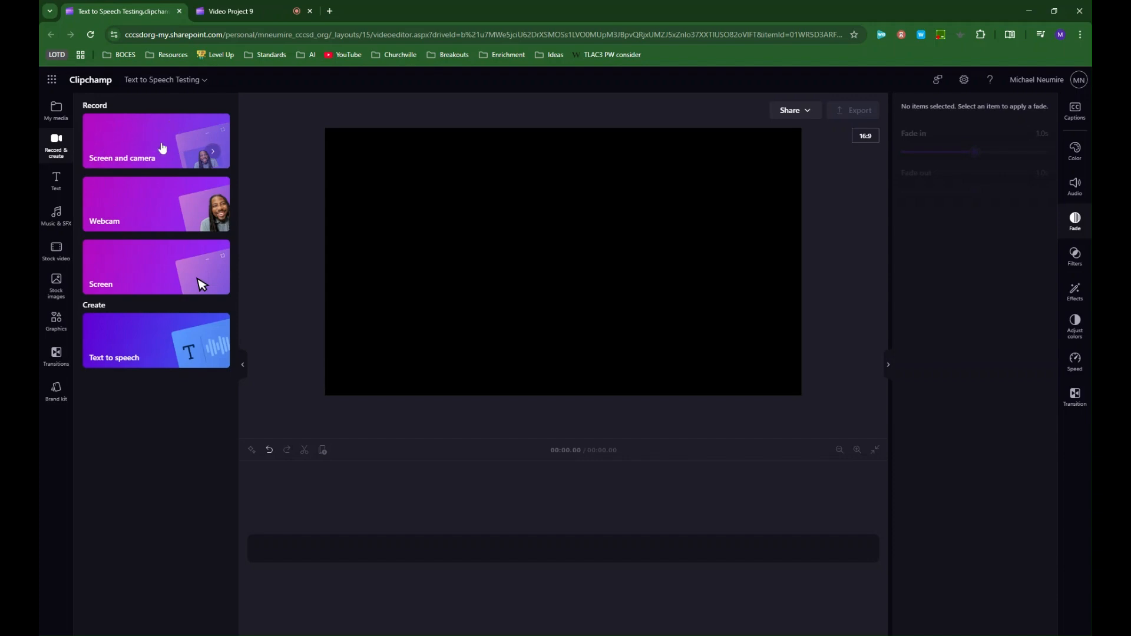
left_click(56, 180)
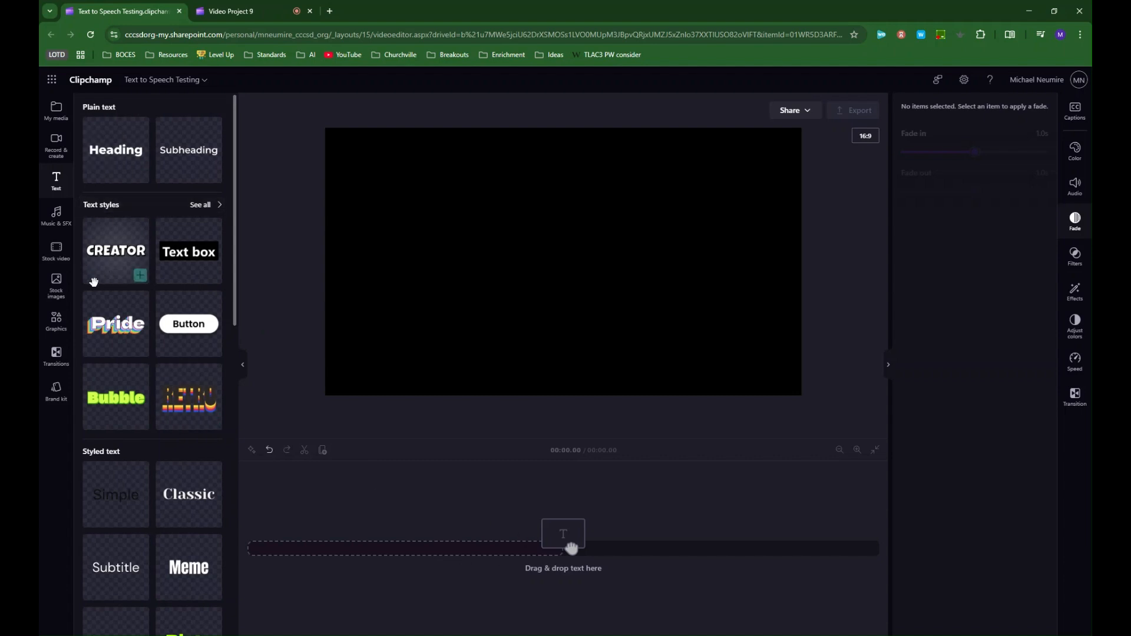
scroll(168, 502, "down", 1)
scroll(145, 486, "down", 10)
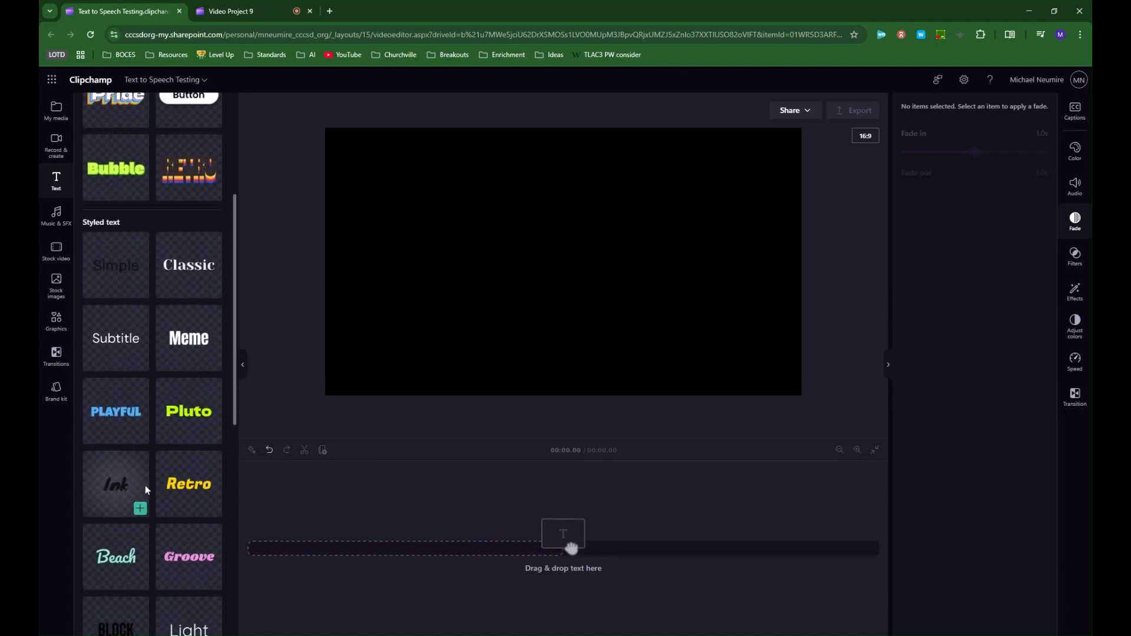
scroll(141, 479, "up", 6)
scroll(141, 478, "up", 5)
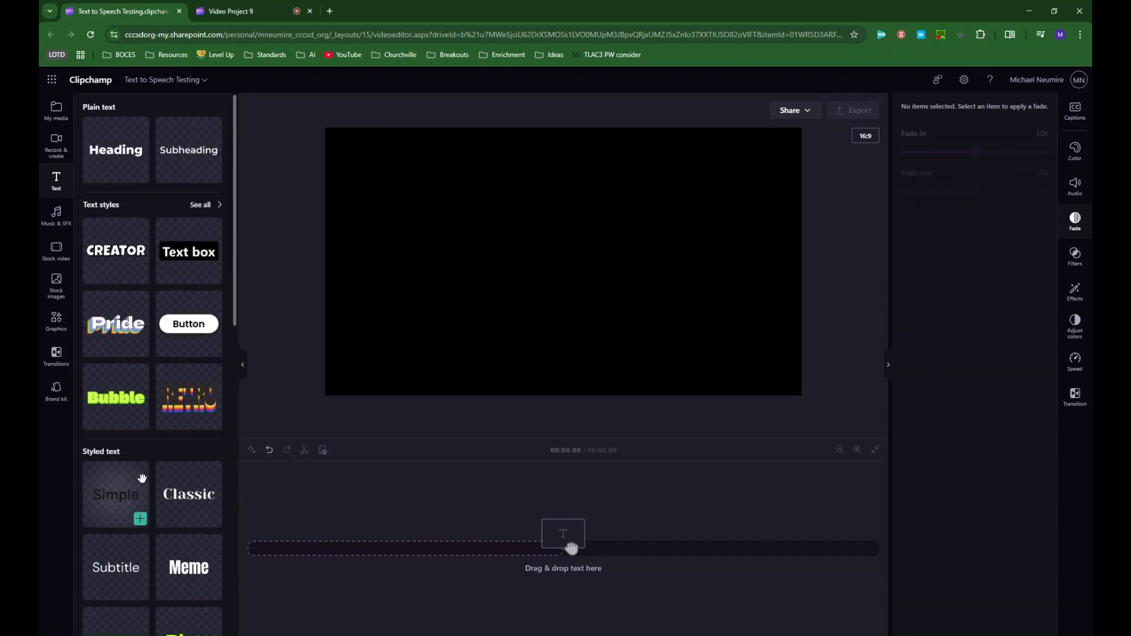
Step: Look over the music, stock video, stock image, graphics and brand kit libraries, ending back at the project's own media
left_click(54, 218)
left_click(55, 251)
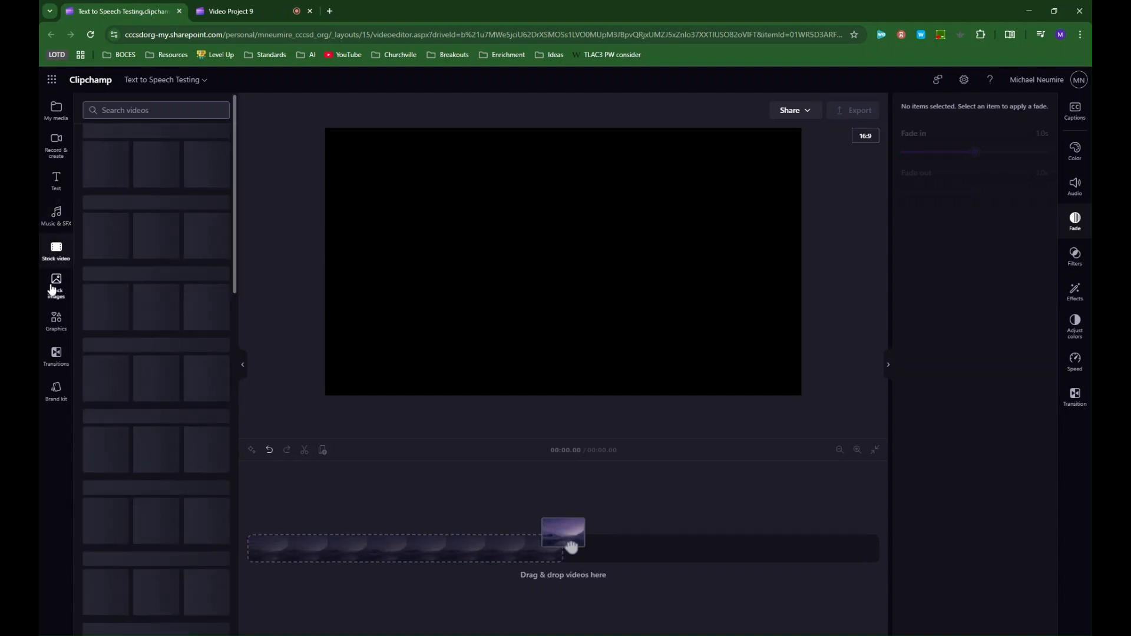
left_click(56, 286)
left_click(53, 324)
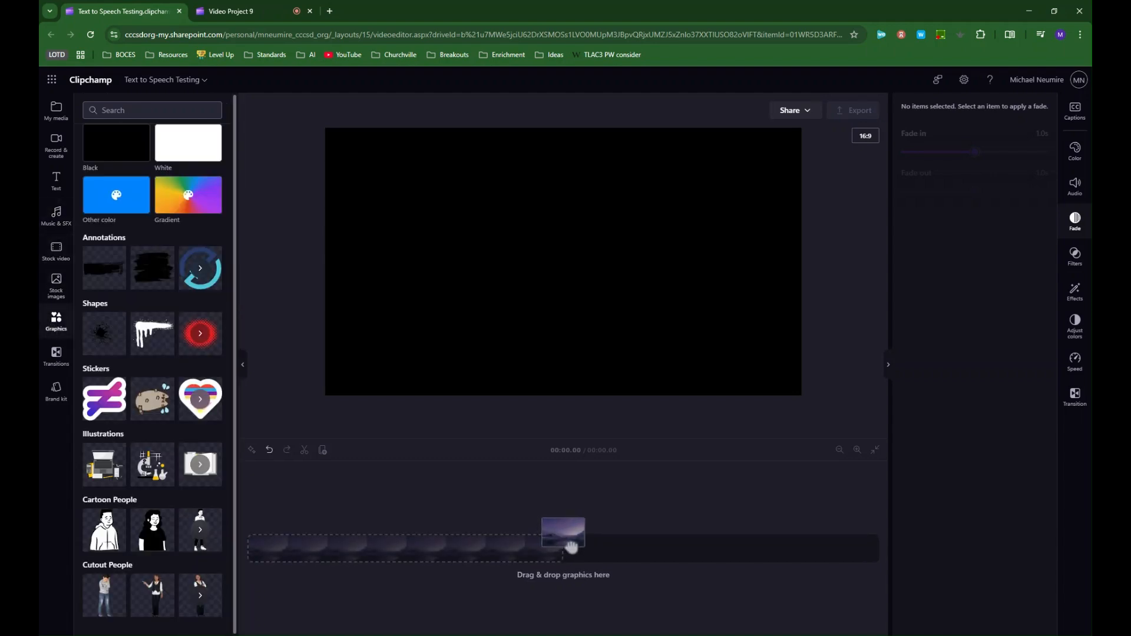
left_click(52, 219)
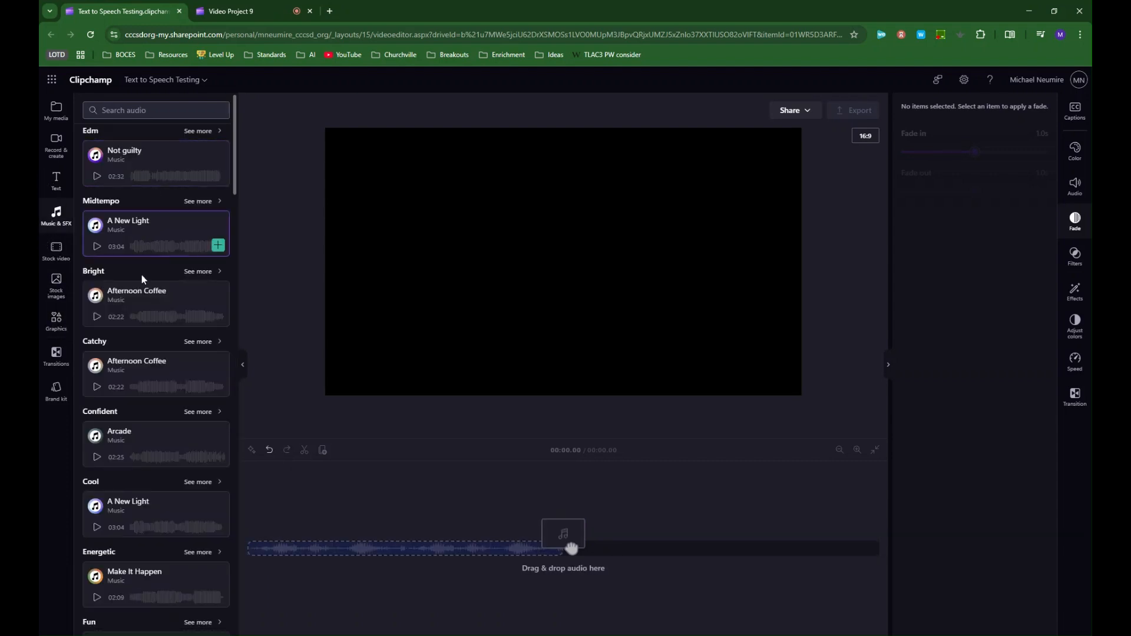
left_click(48, 260)
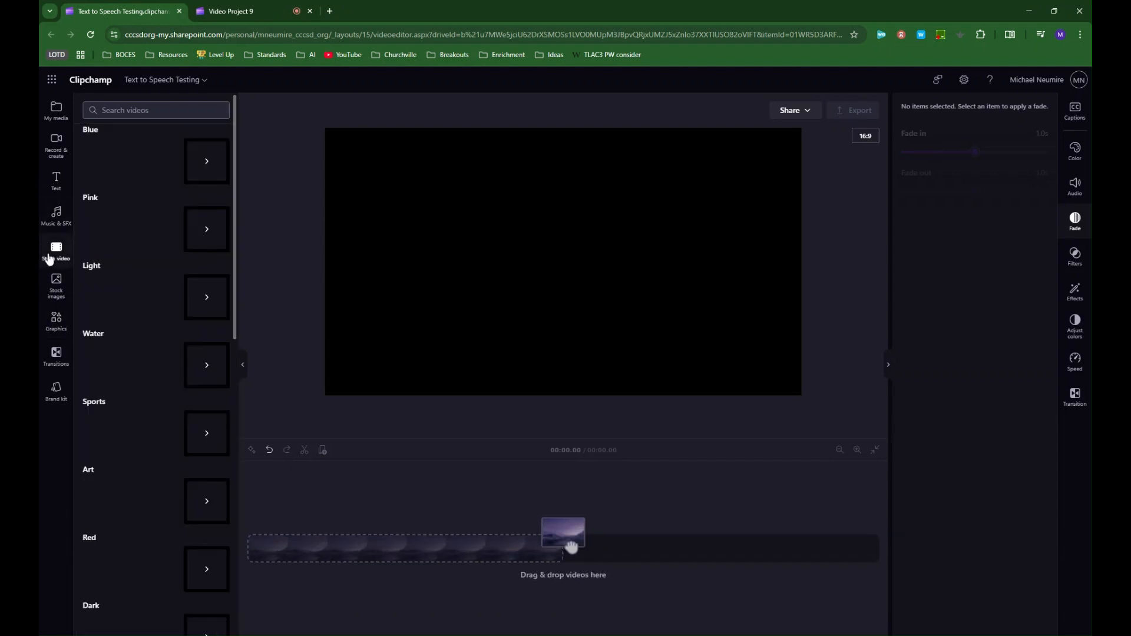
left_click(55, 295)
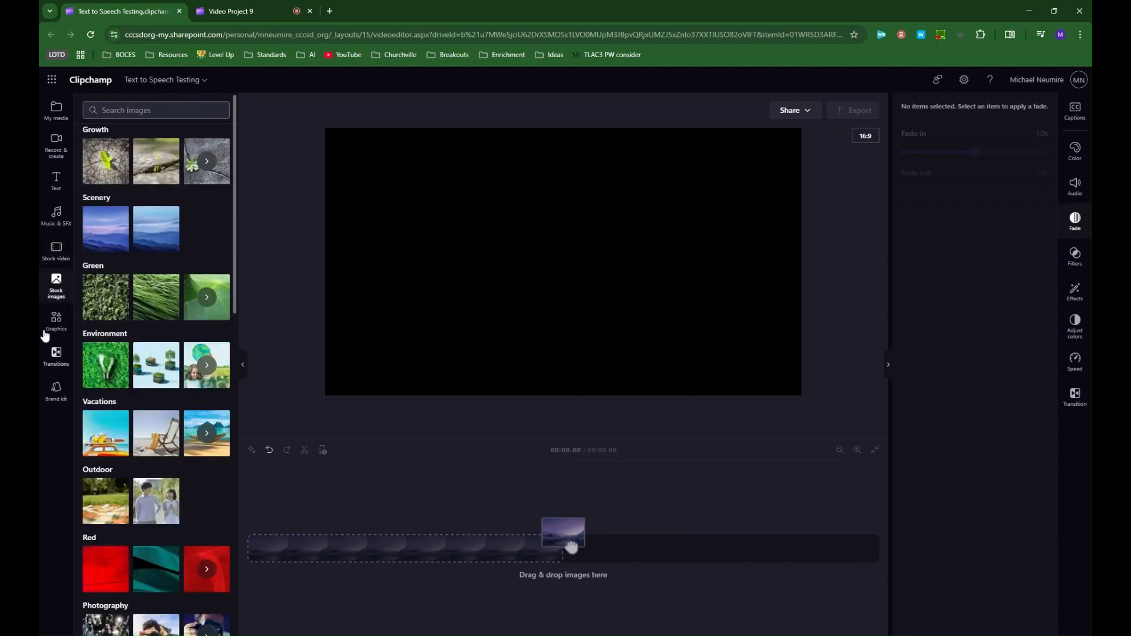
left_click(53, 323)
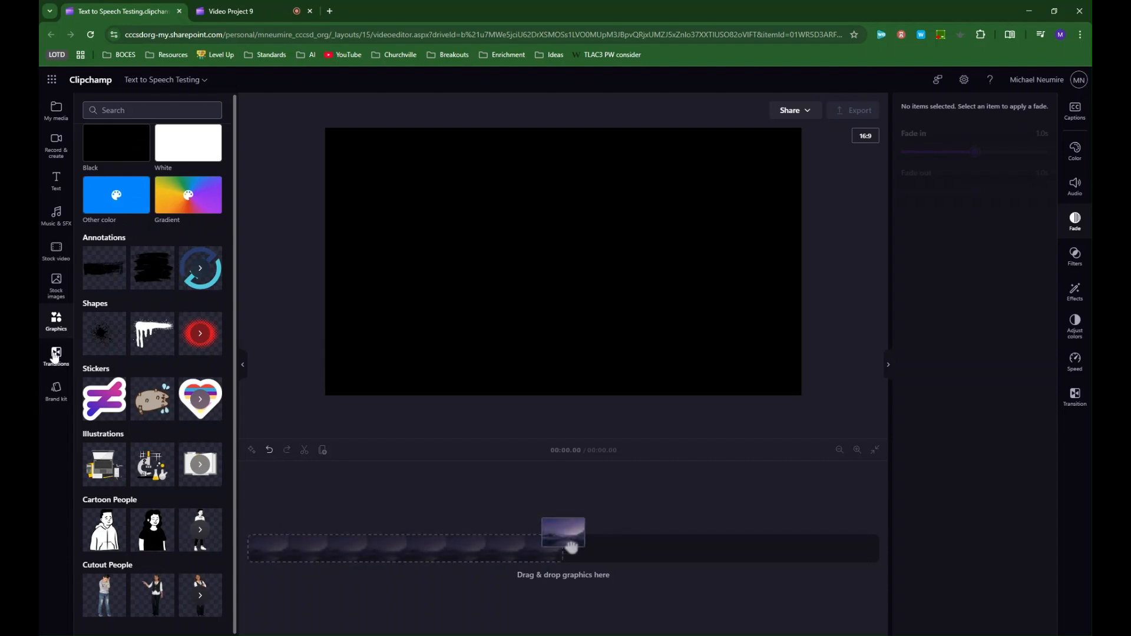
left_click(50, 404)
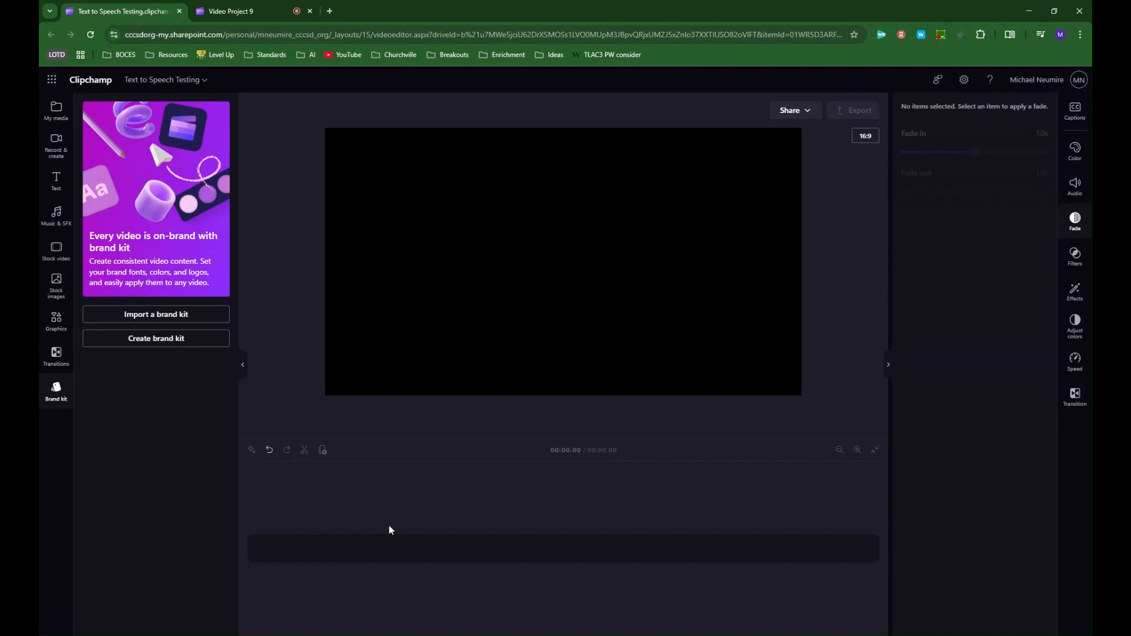
left_click(55, 112)
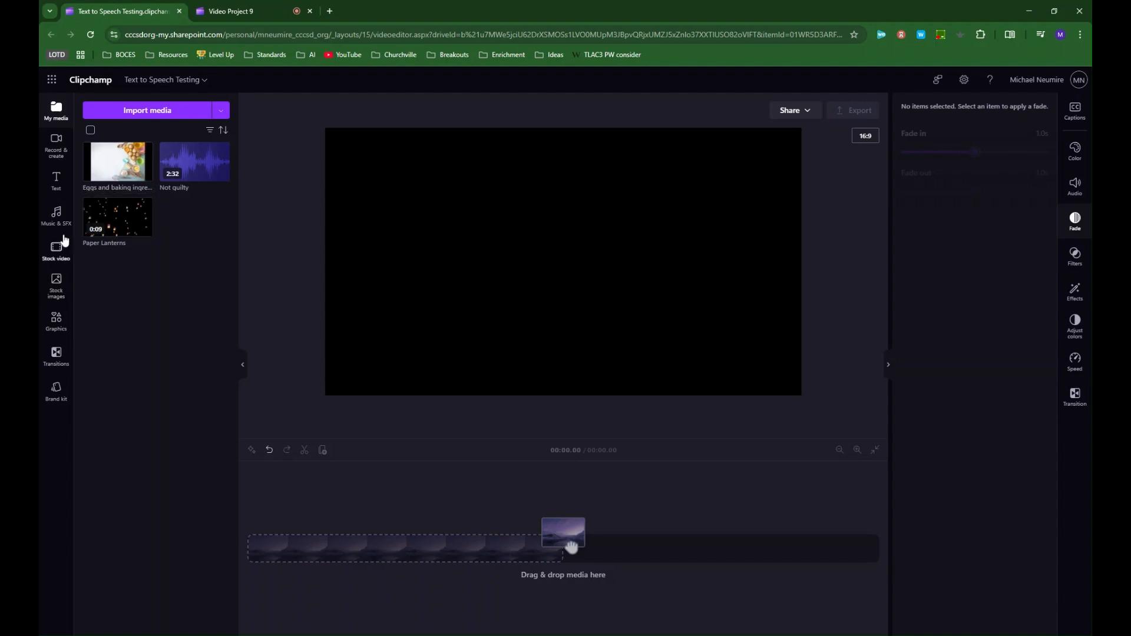
Step: Search the stock images for "recipe" and add the eggs and baking ingredients picture to the timeline
left_click(56, 284)
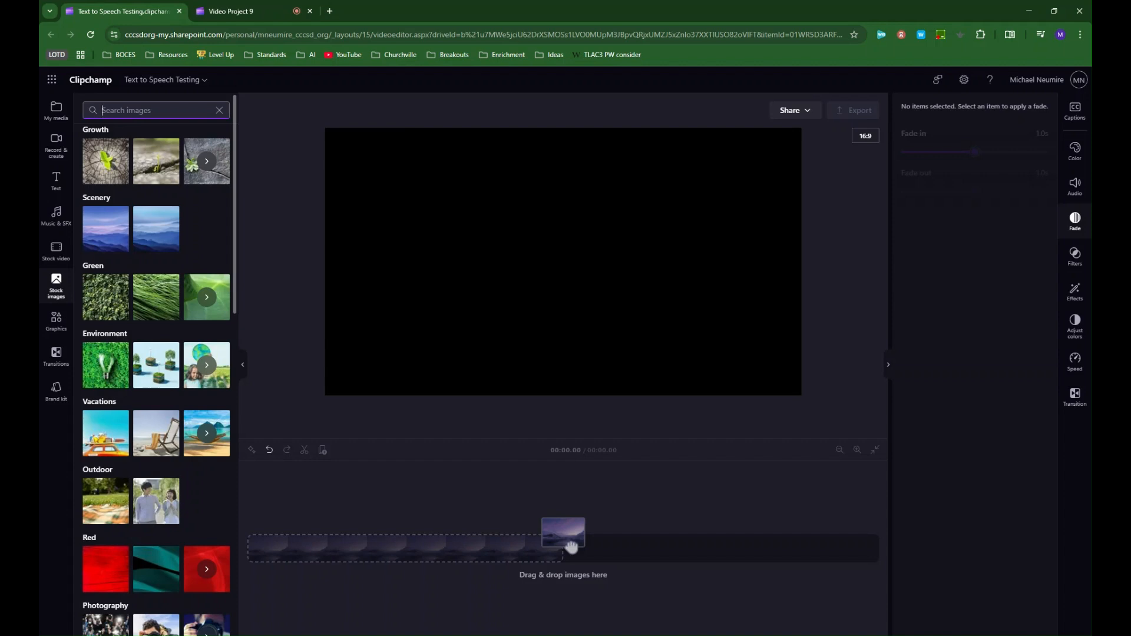
type("recipe")
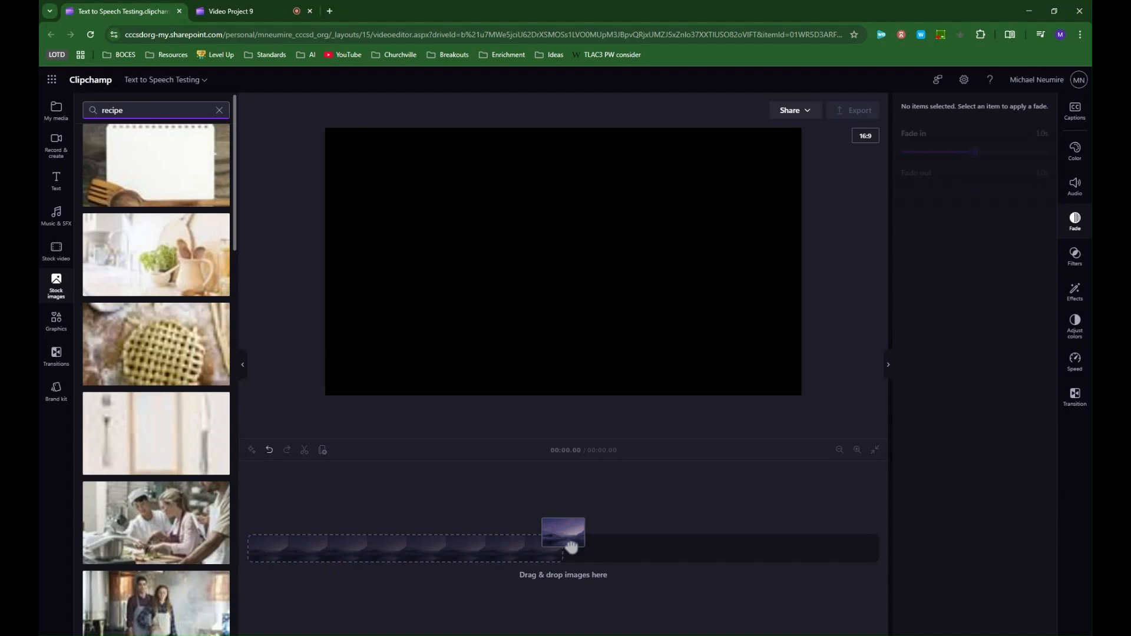
scroll(140, 218, "down", 4)
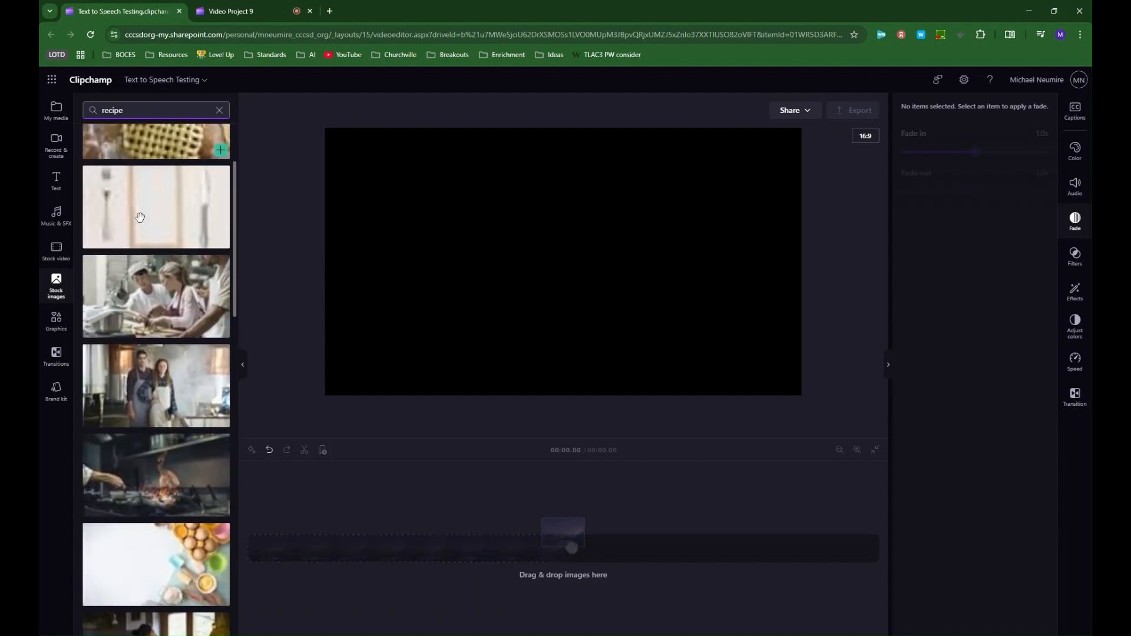
scroll(140, 217, "down", 5)
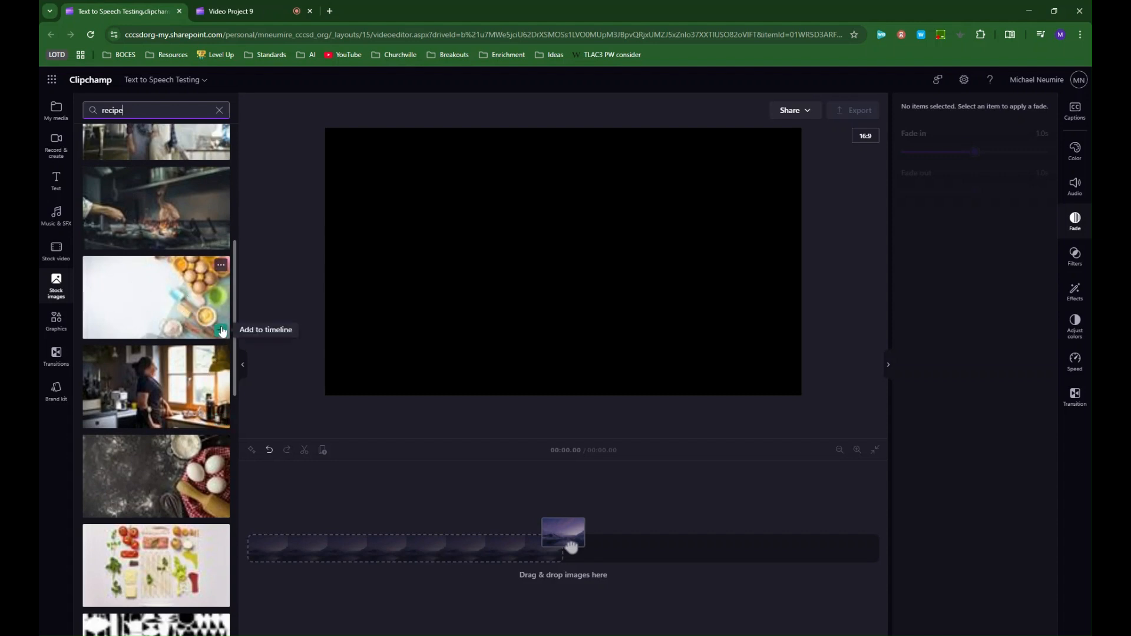
left_click(222, 332)
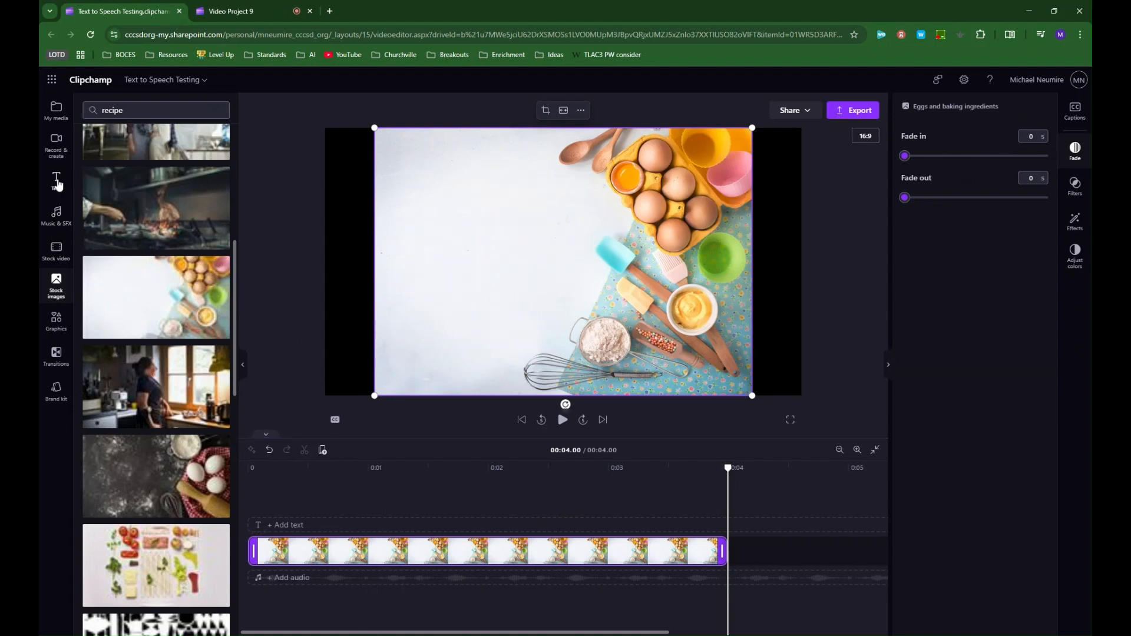
Step: Add a Creator-style title starting at the beginning of the timeline above the image, and set the playhead to about 0.33 s
left_click(57, 180)
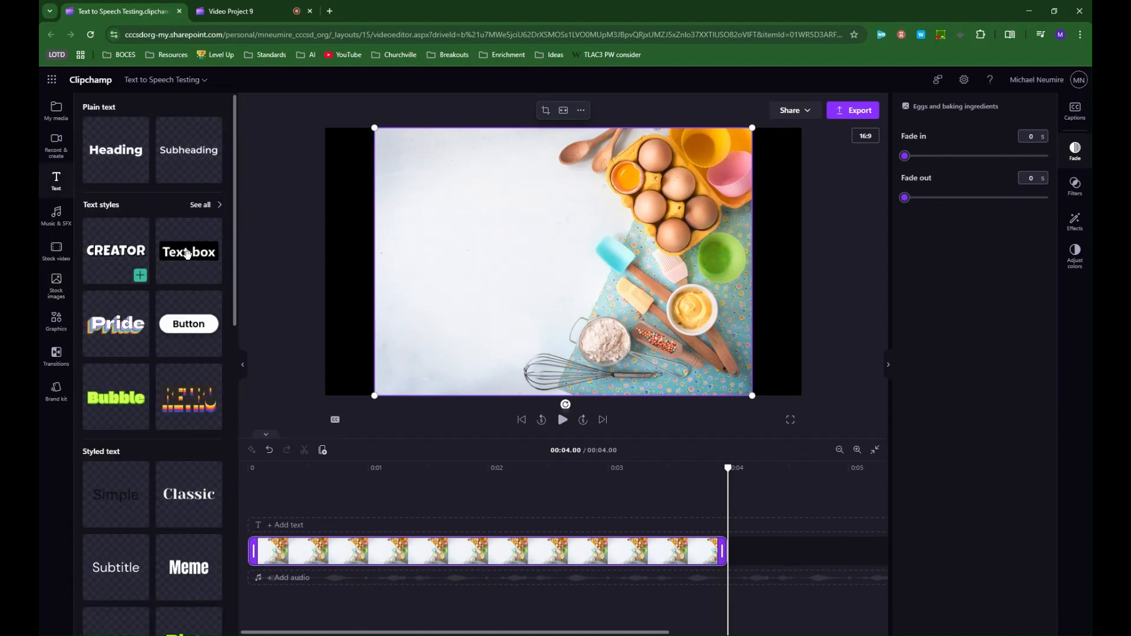
left_click(139, 276)
left_click_drag(851, 539, 357, 530)
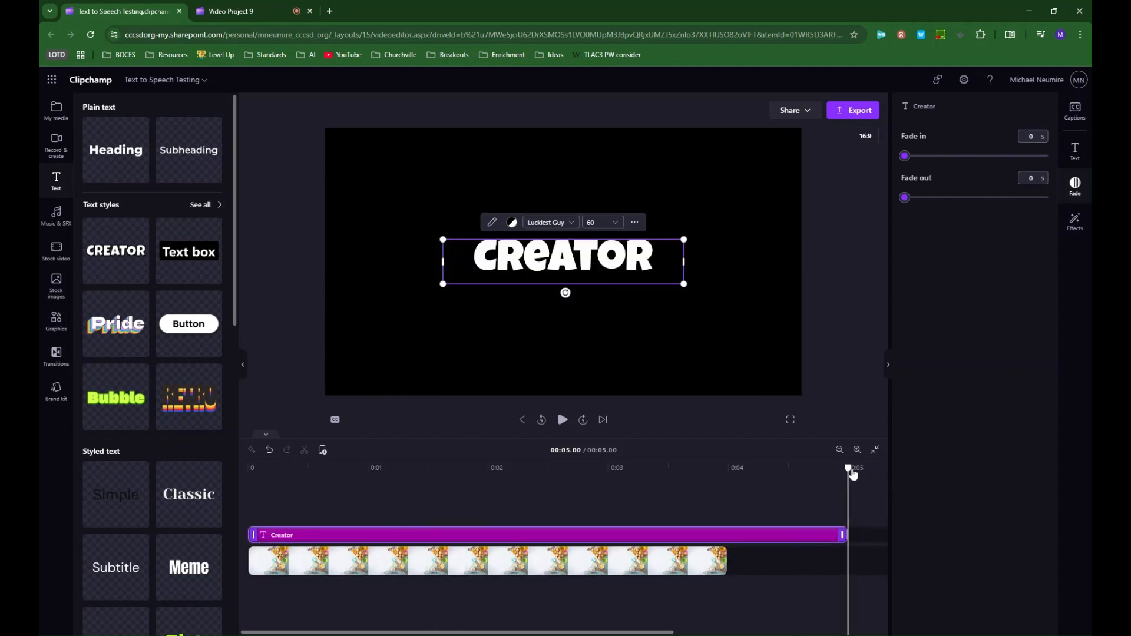
left_click_drag(849, 470, 291, 468)
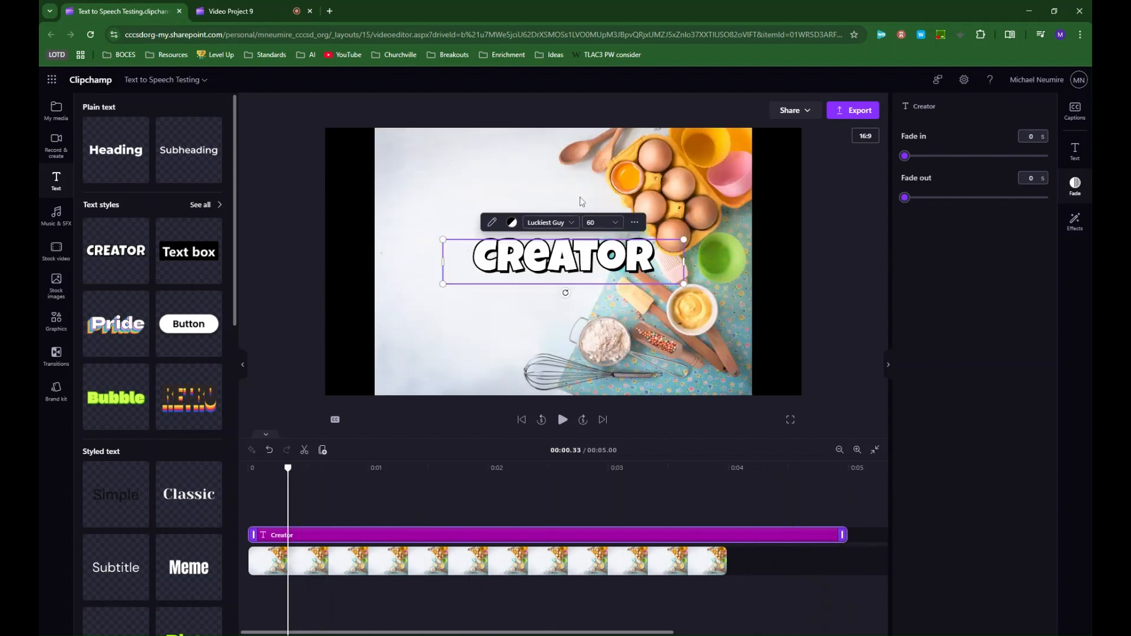
Step: Move the title over the blank left part of the image and replace its text with "algorithms"
left_click_drag(563, 271, 520, 248)
double_click(520, 248)
type("A")
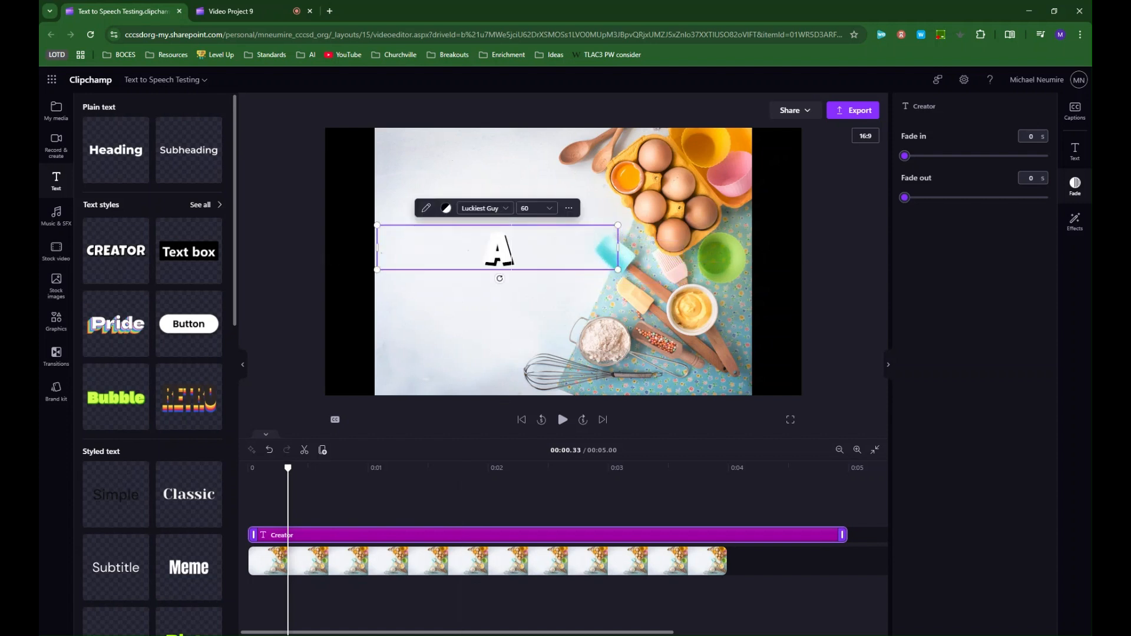
type("LGORIthms")
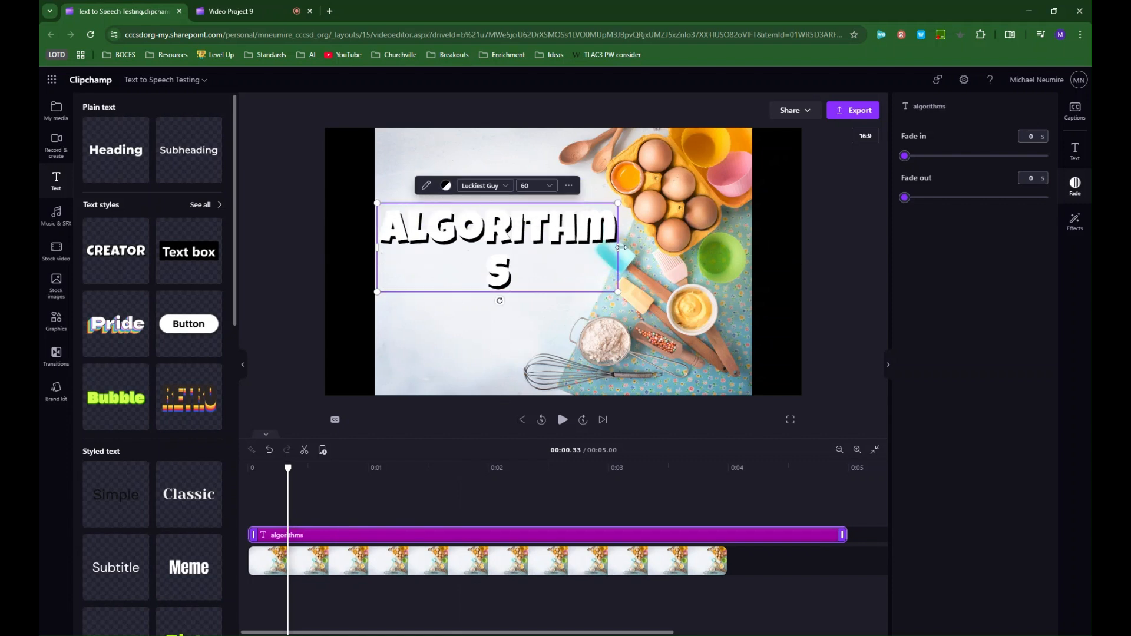
Step: Widen the title's text box so the word fits on one line, and move the title slightly up
left_click_drag(619, 248, 679, 247)
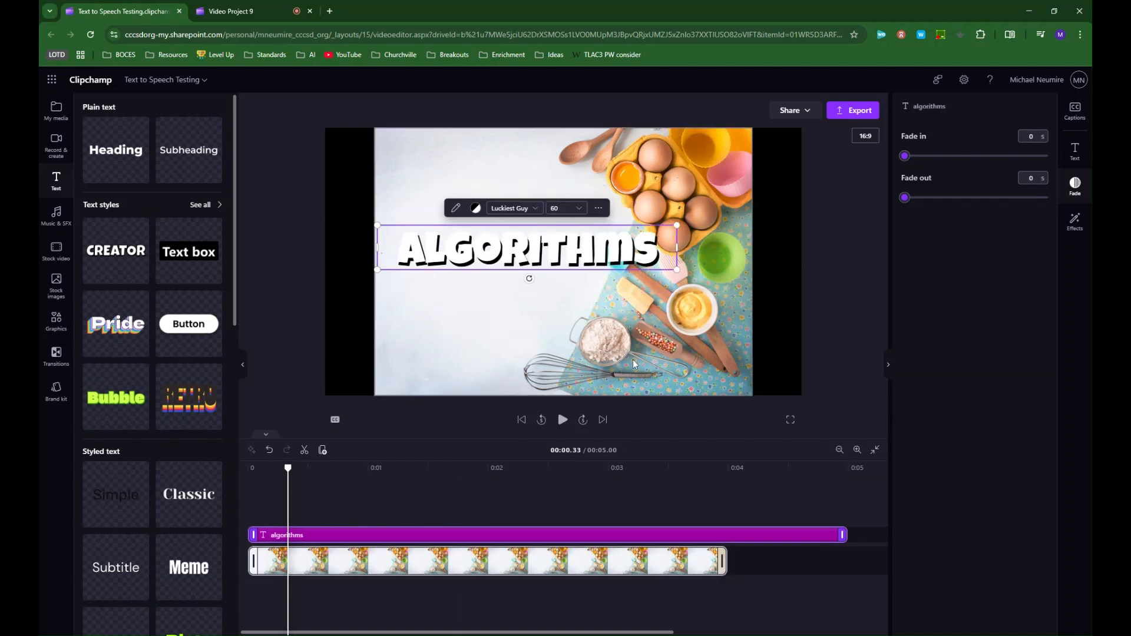
left_click(560, 281)
left_click_drag(549, 253, 540, 228)
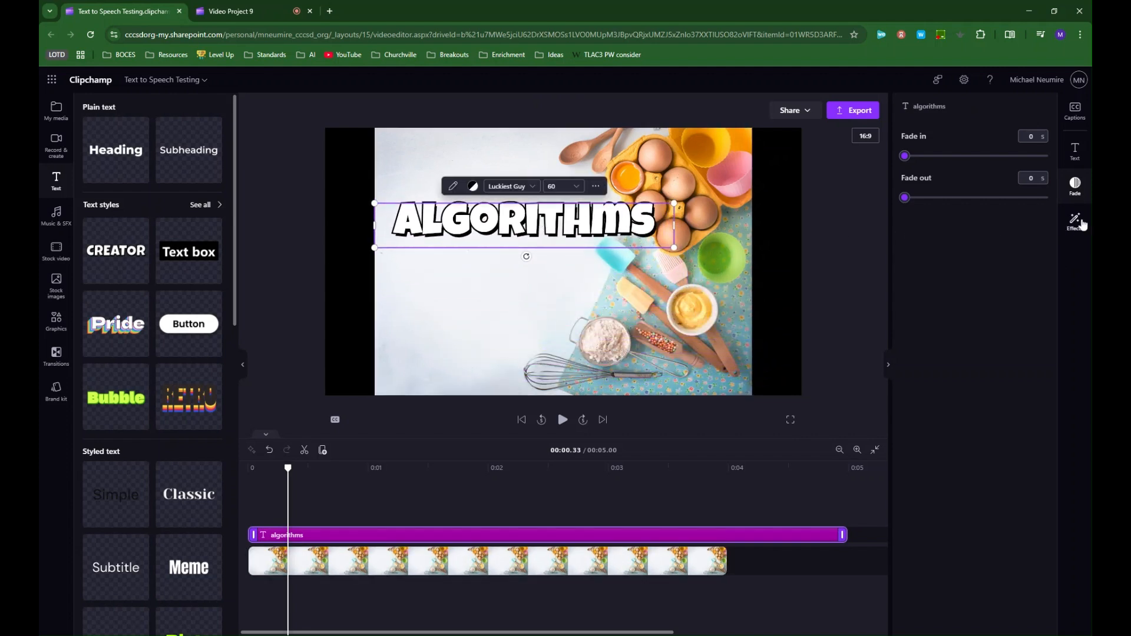
Step: Set the title's text color to orange #F76000 and move the title slightly down and to the left over the image
left_click(1076, 153)
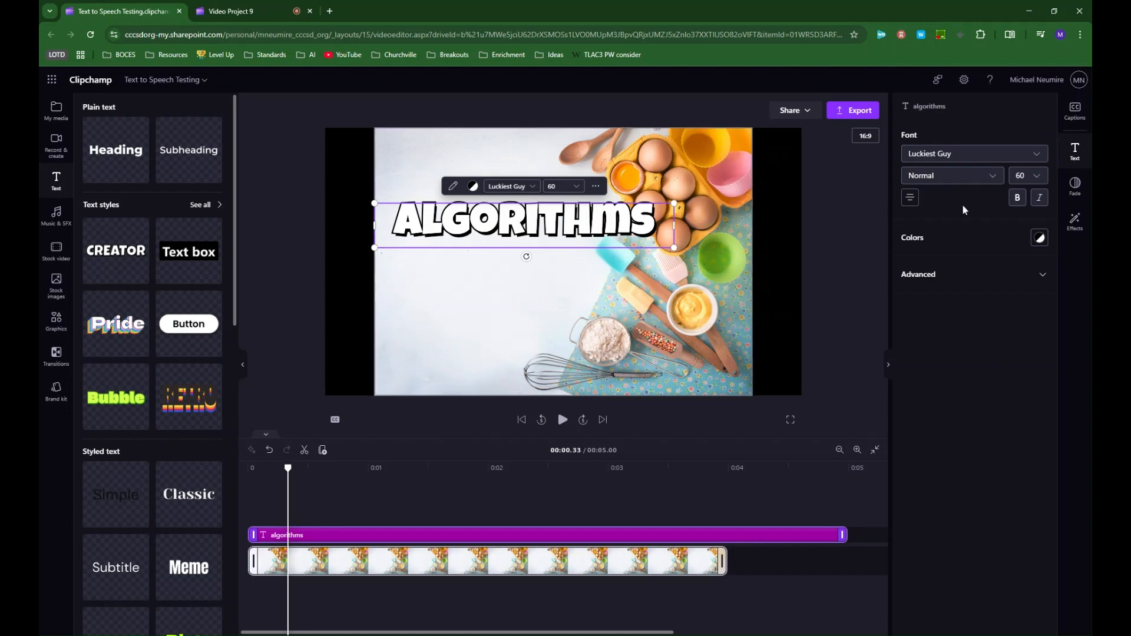
left_click(1041, 238)
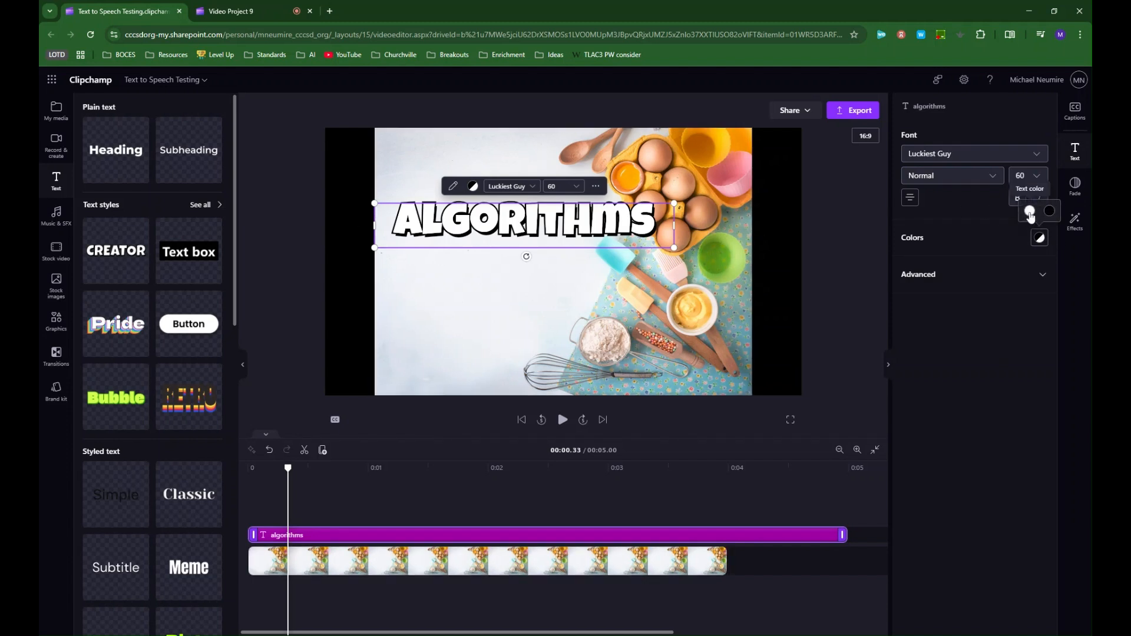
left_click(1030, 212)
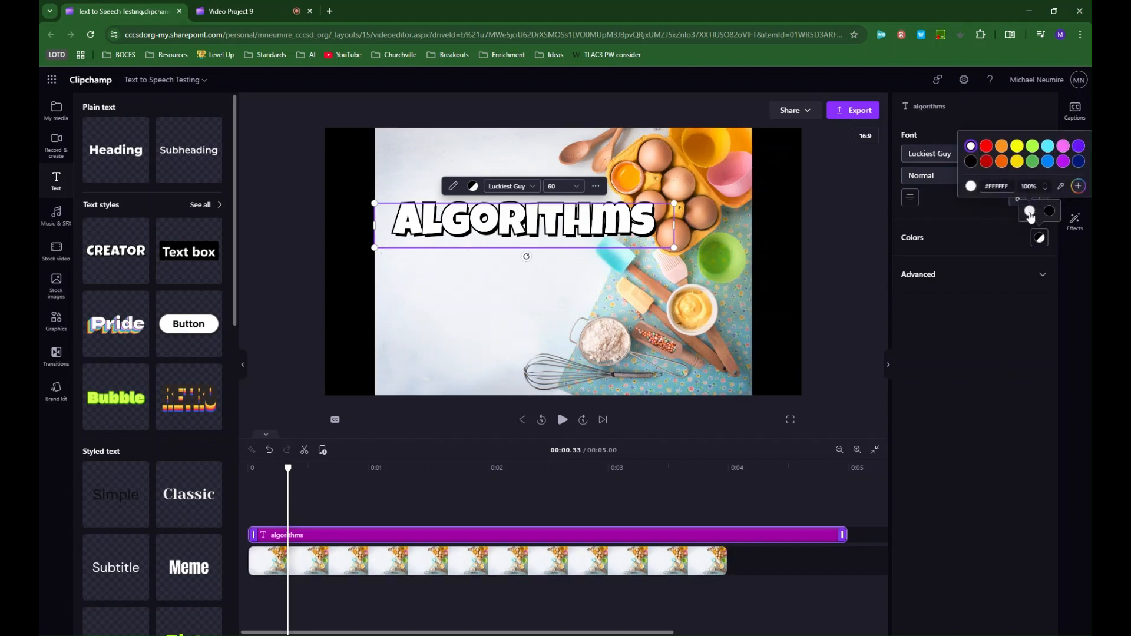
left_click(1002, 162)
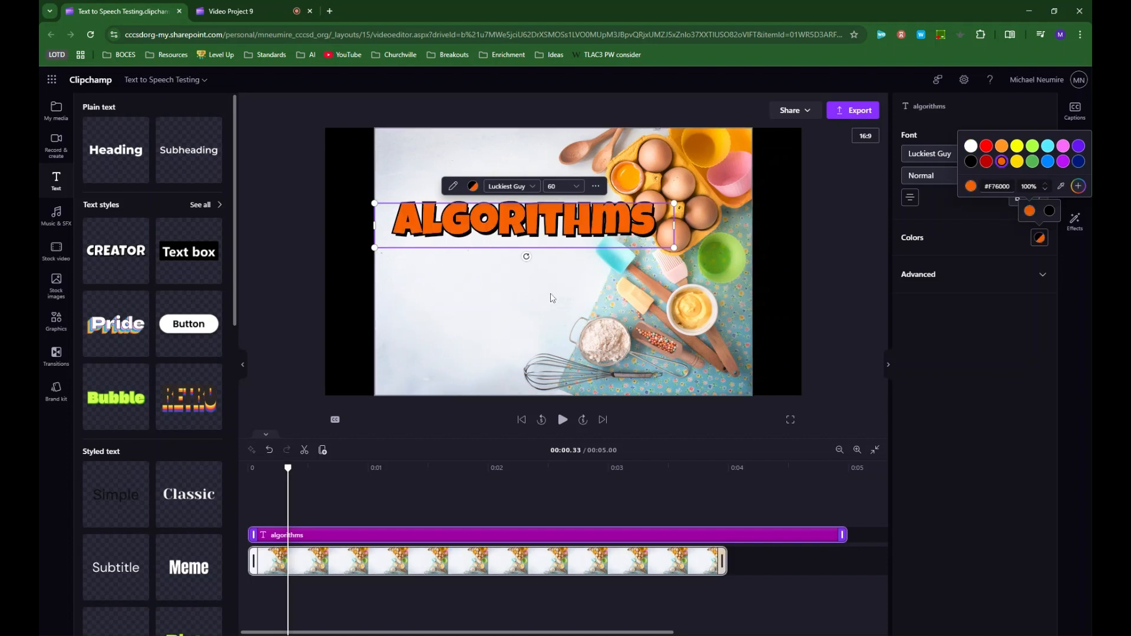
left_click(577, 291)
left_click_drag(545, 224, 534, 240)
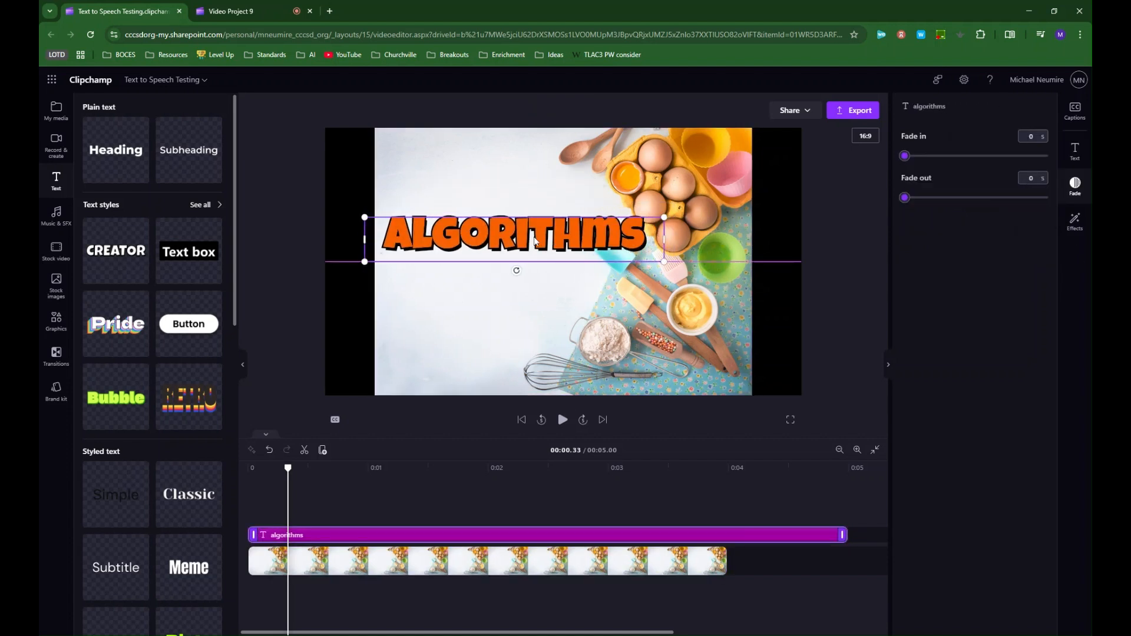
left_click(526, 323)
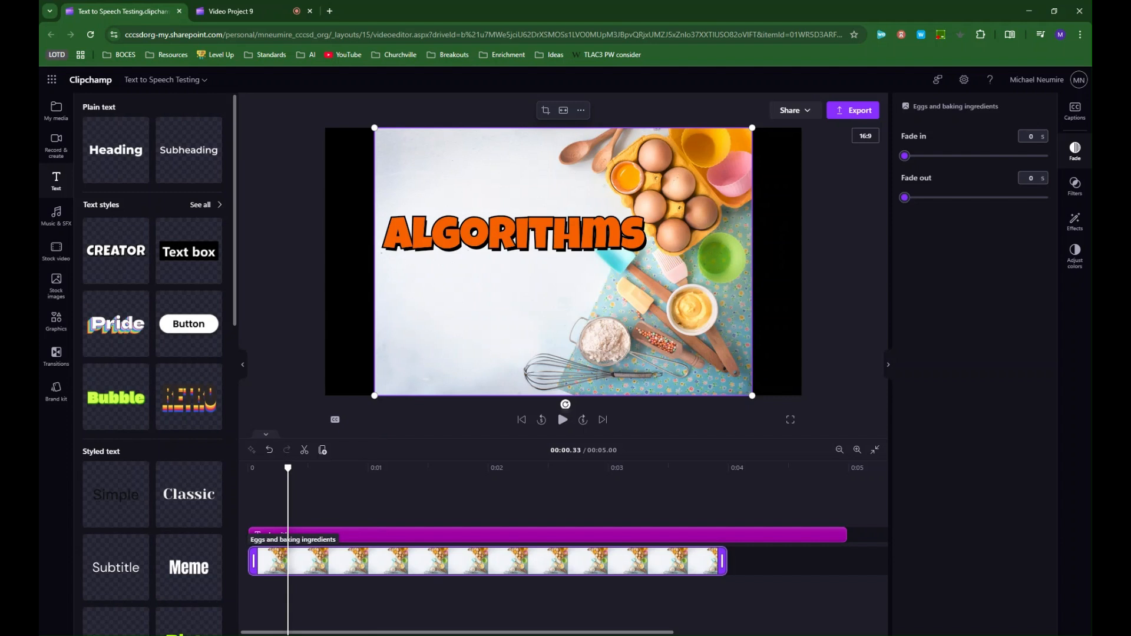
Step: Create and save a text-to-speech narration reading "Algorithms are like recipes. They provide steps for a computer to follow exactly."
left_click(57, 144)
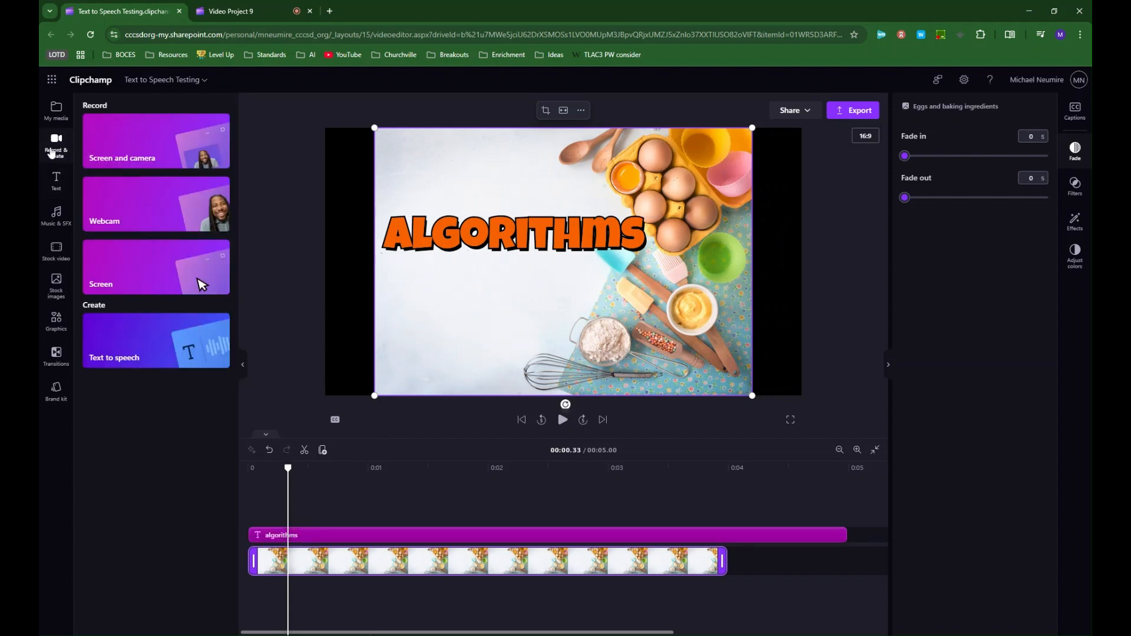
left_click(130, 347)
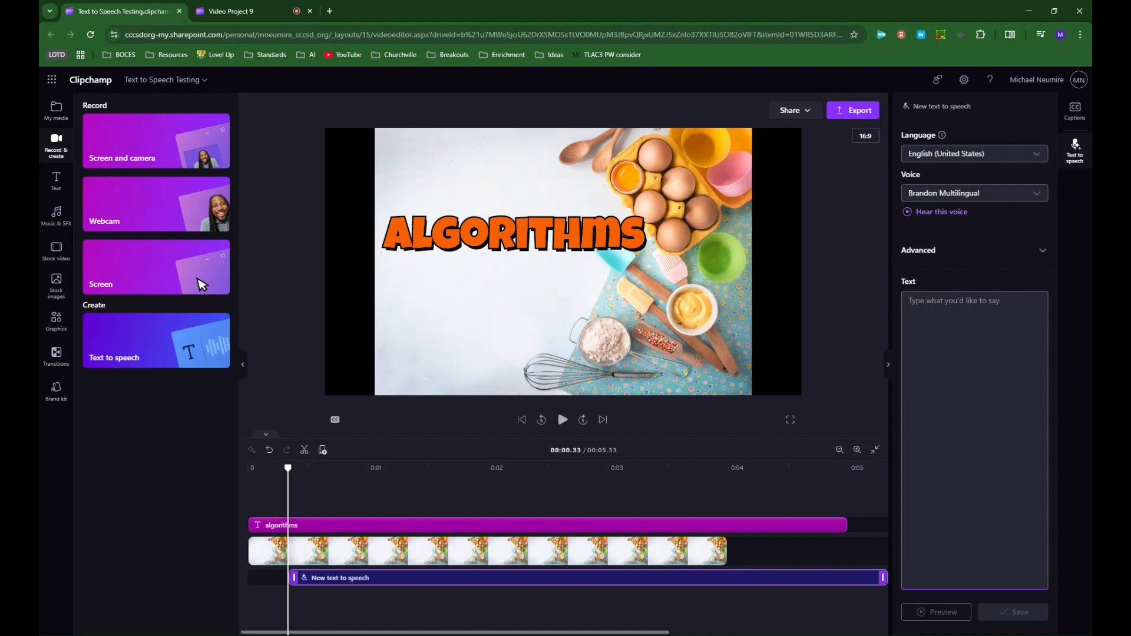
type("Algorithms are l")
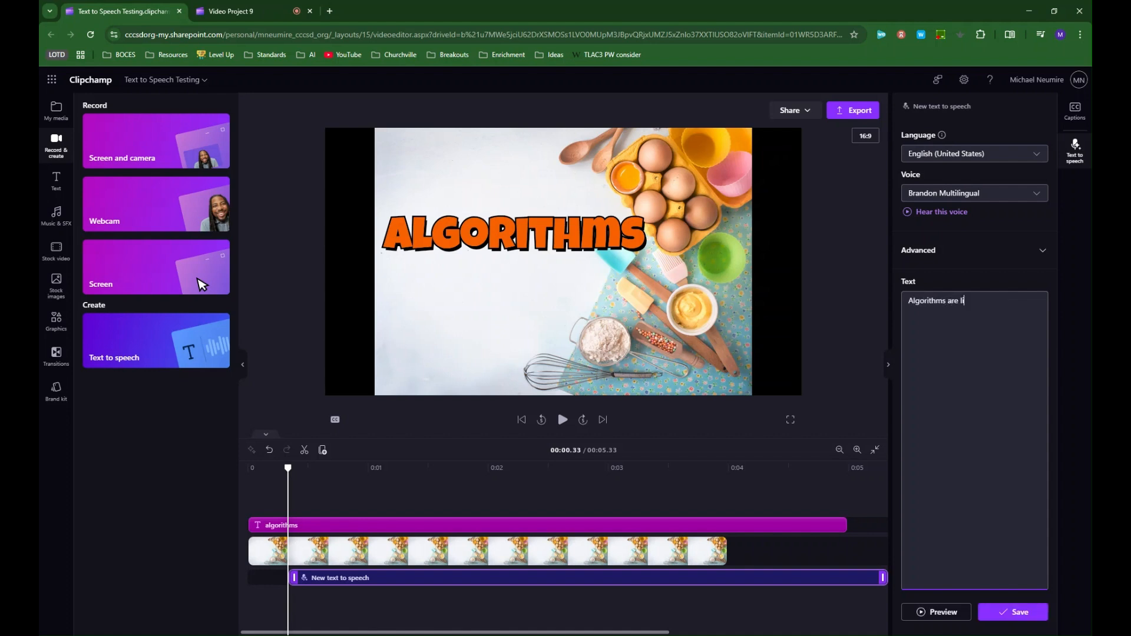
type("ike recipes. They provide")
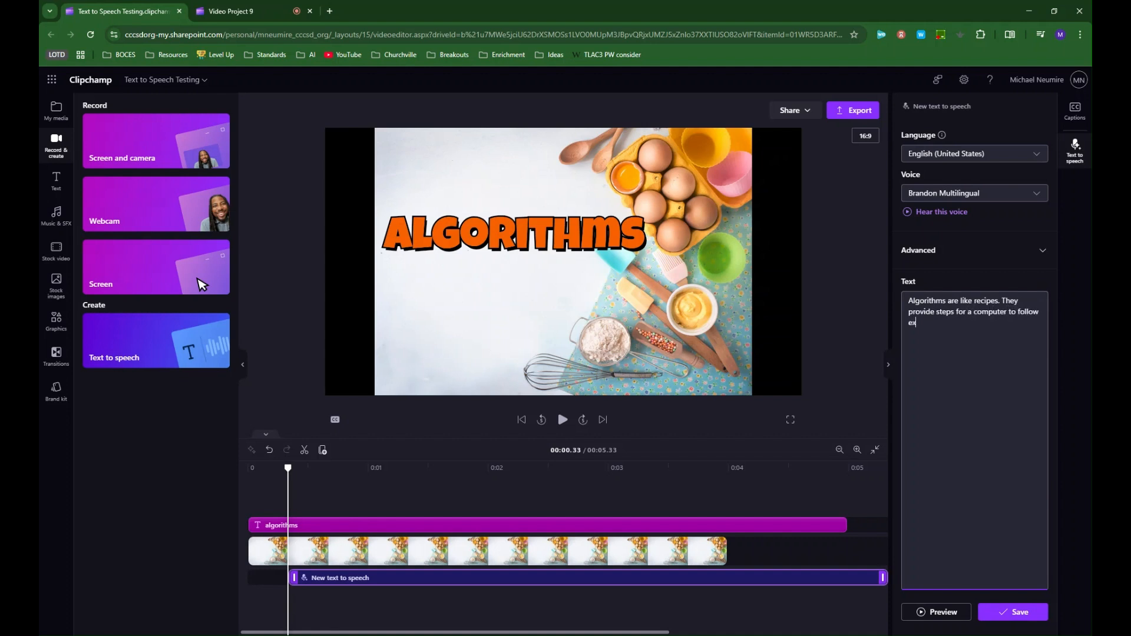
key("BackSpace")
key("BackSpace")
type("actly.")
left_click(961, 251)
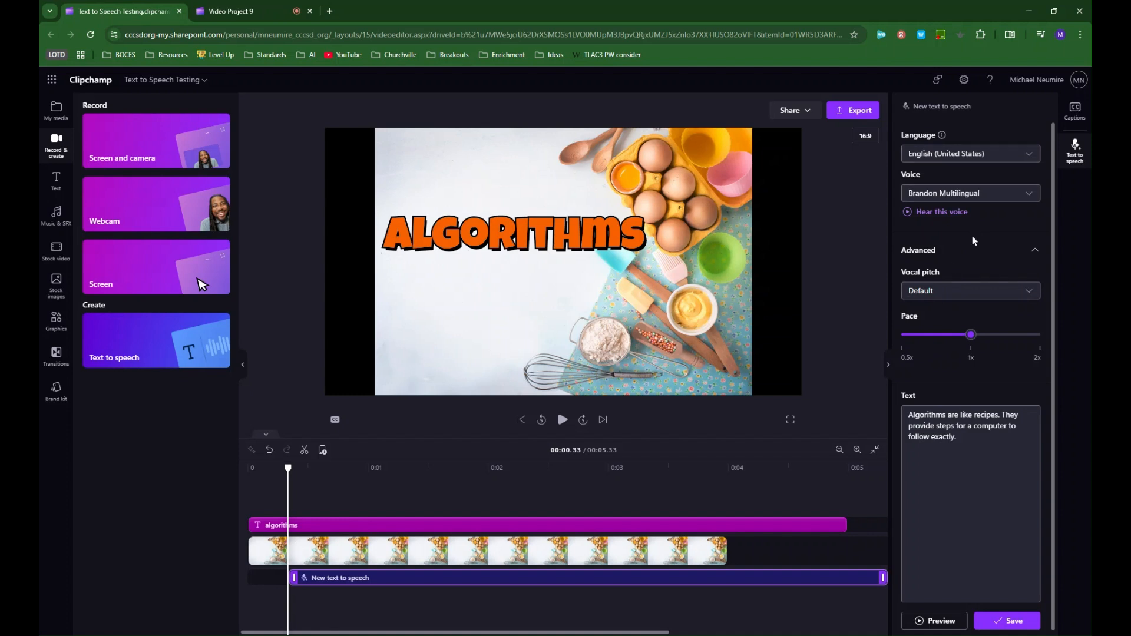
left_click(1010, 623)
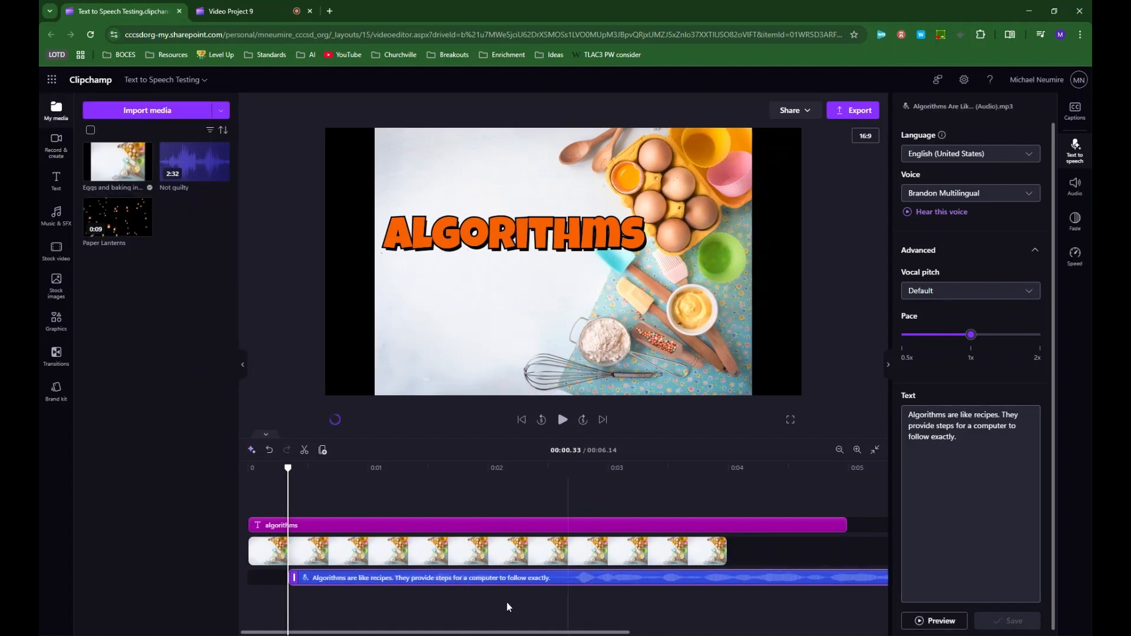
Step: Move the narration clip to the start of the timeline and play the whole video from 0:00
left_click_drag(564, 583, 522, 582)
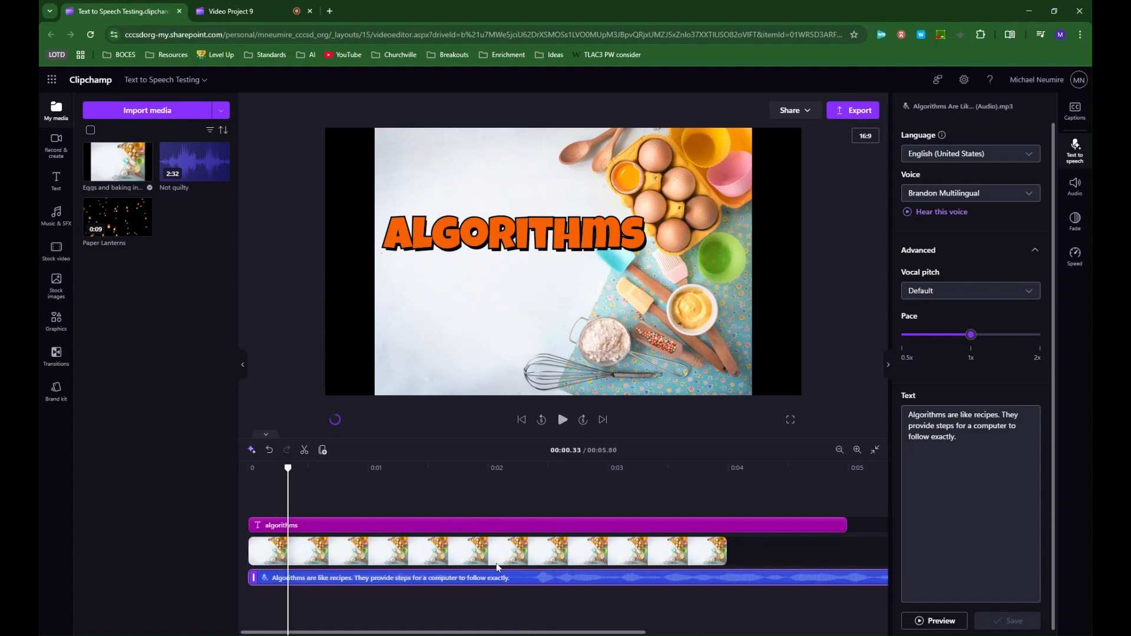
left_click_drag(287, 467, 248, 468)
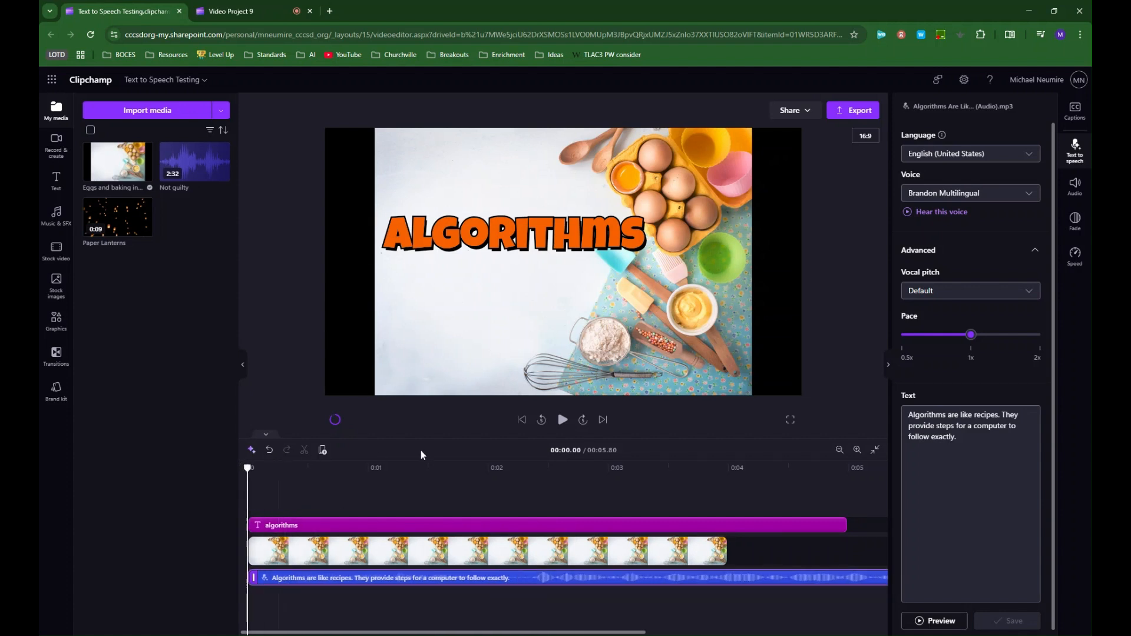
left_click(563, 419)
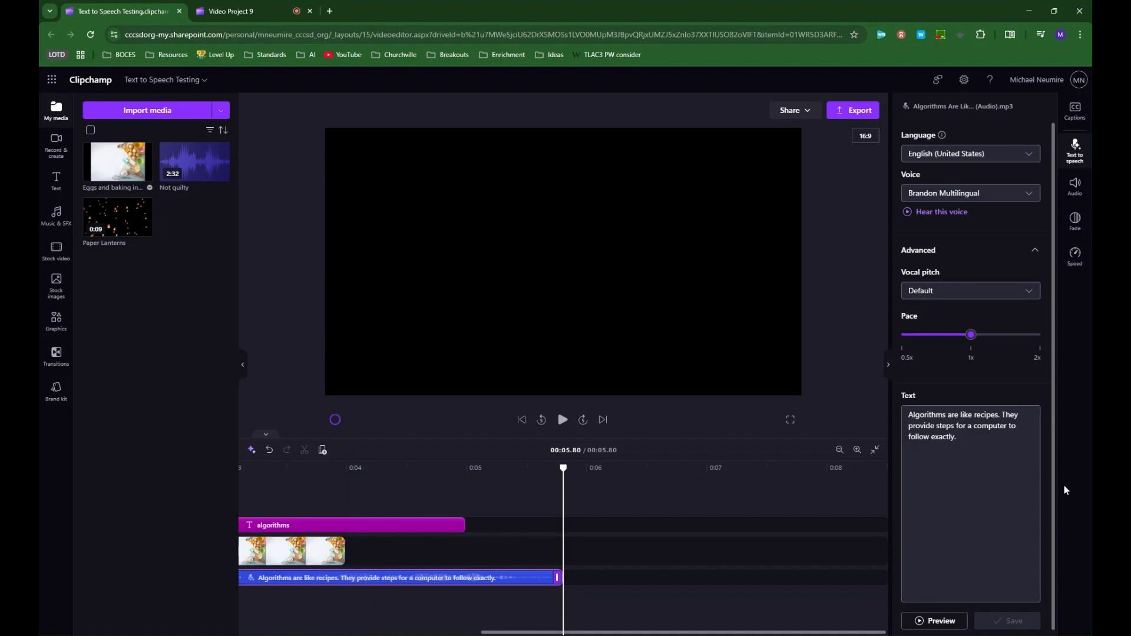
Step: Extend the image clip and the "algorithms" title so both end together with the narration at 5.80 s
left_click_drag(961, 439, 891, 422)
left_click(446, 595)
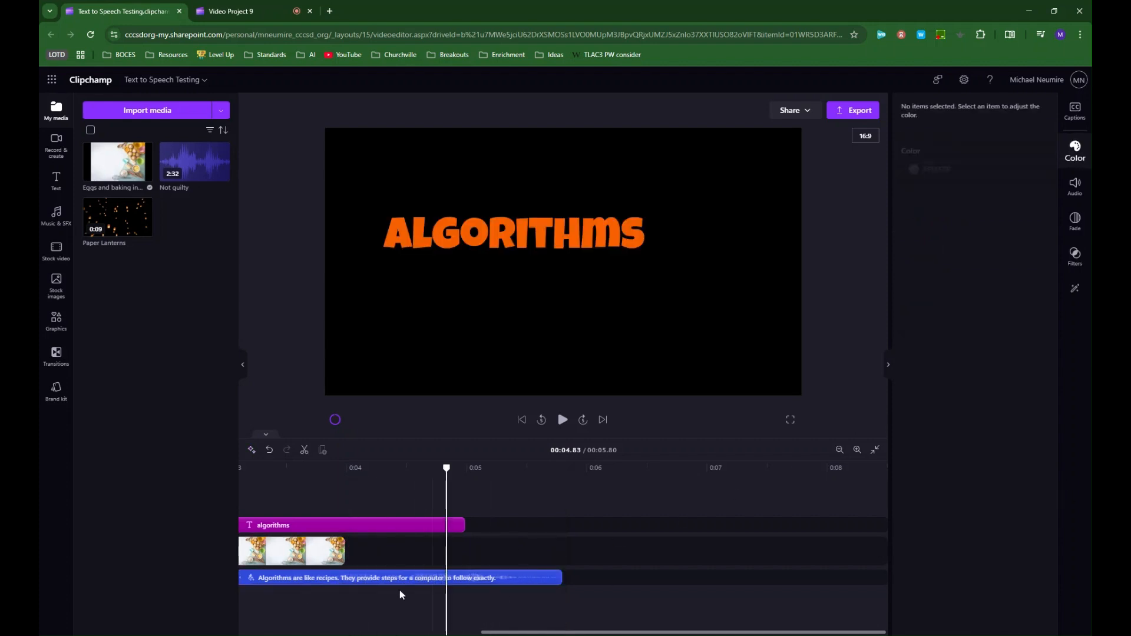
left_click(337, 552)
left_click_drag(339, 552, 557, 547)
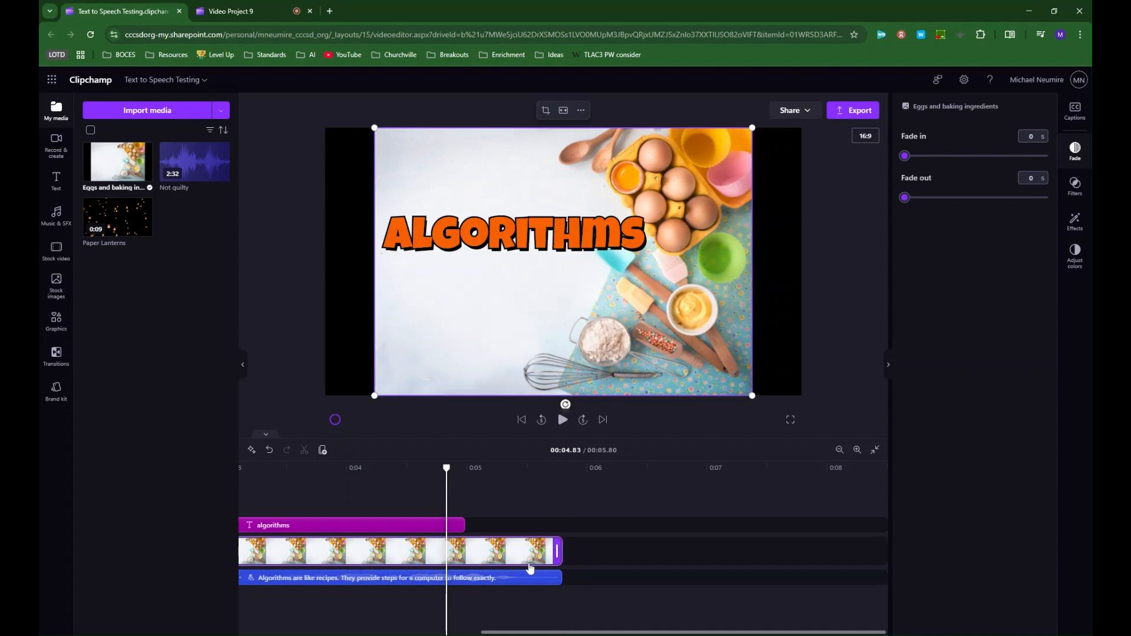
left_click(448, 525)
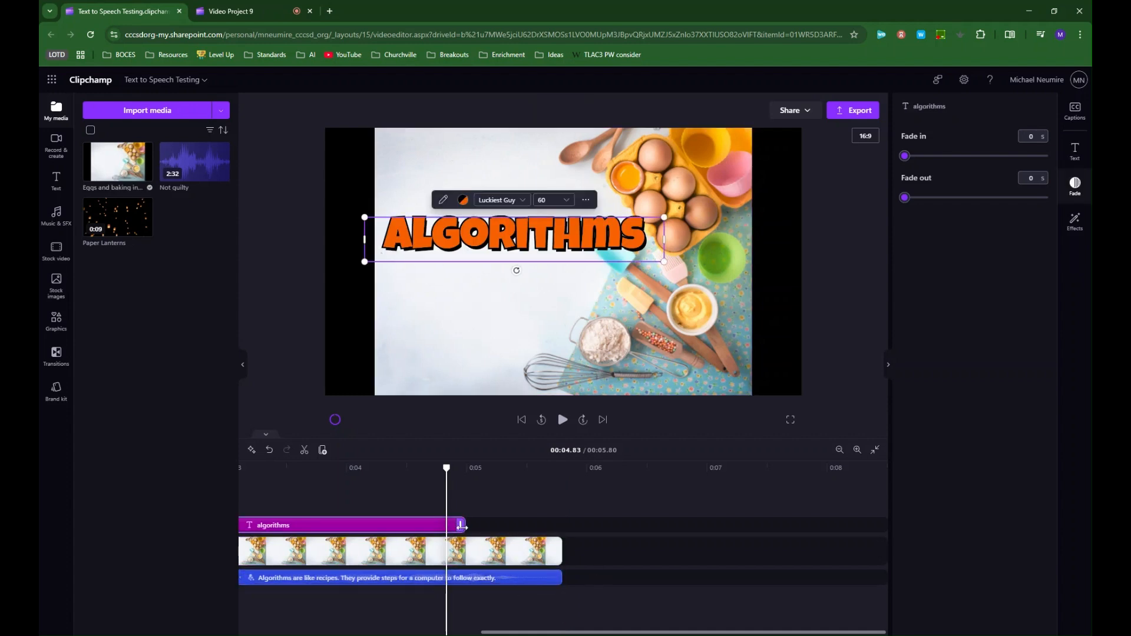
left_click_drag(464, 525, 563, 523)
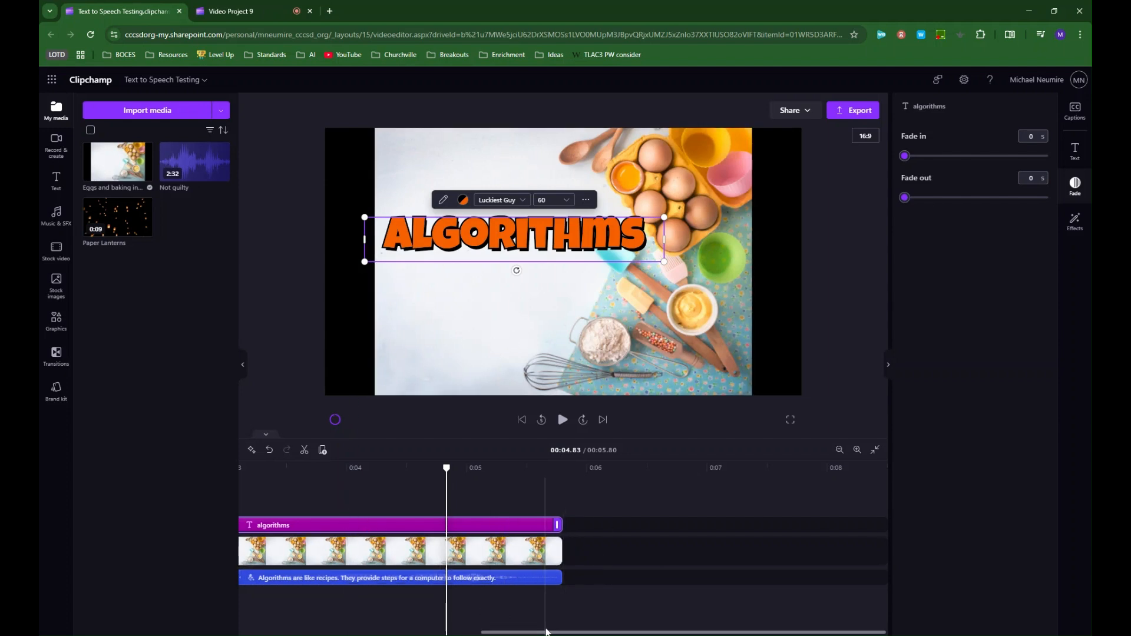
left_click(545, 629)
left_click_drag(537, 632, 268, 615)
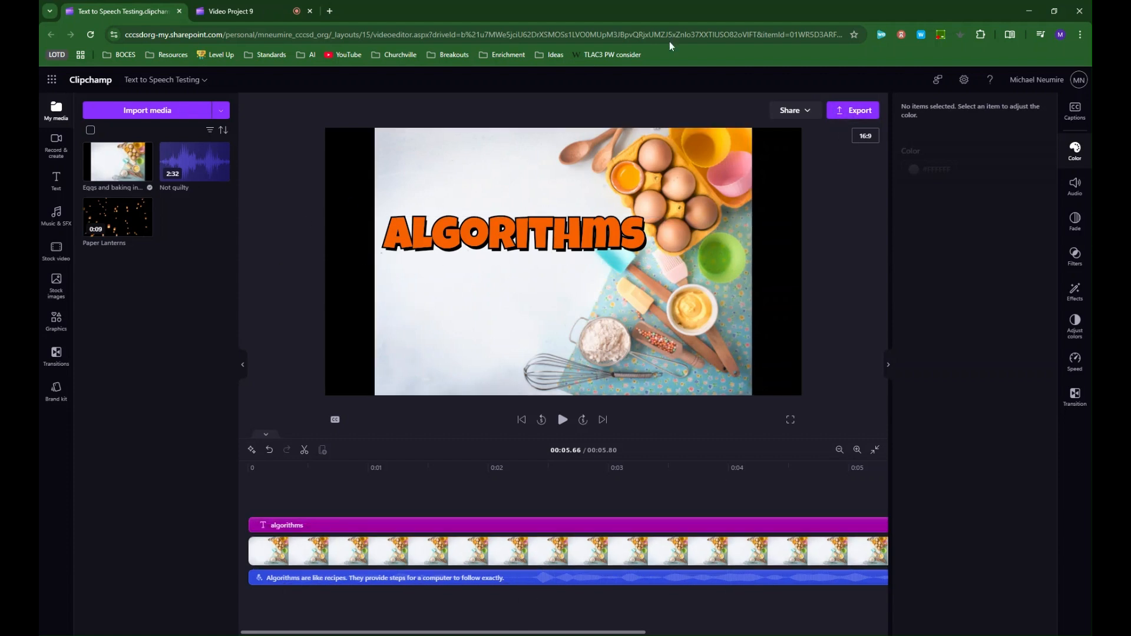
Step: Review the project's sharing options and the video export settings, and close them without exporting
left_click(814, 113)
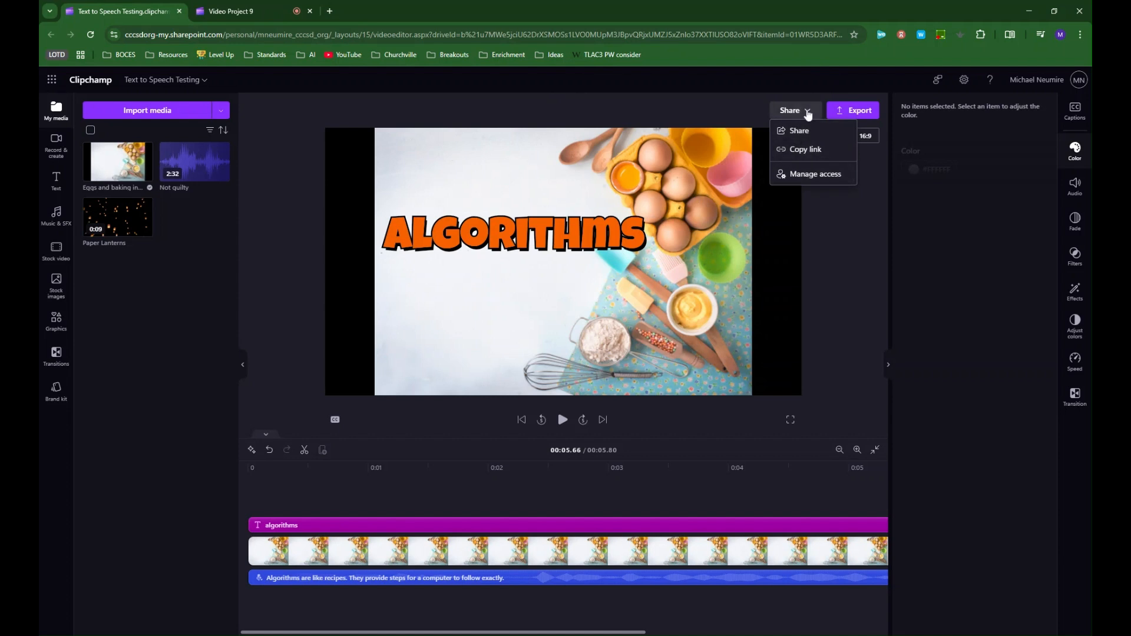
left_click(855, 106)
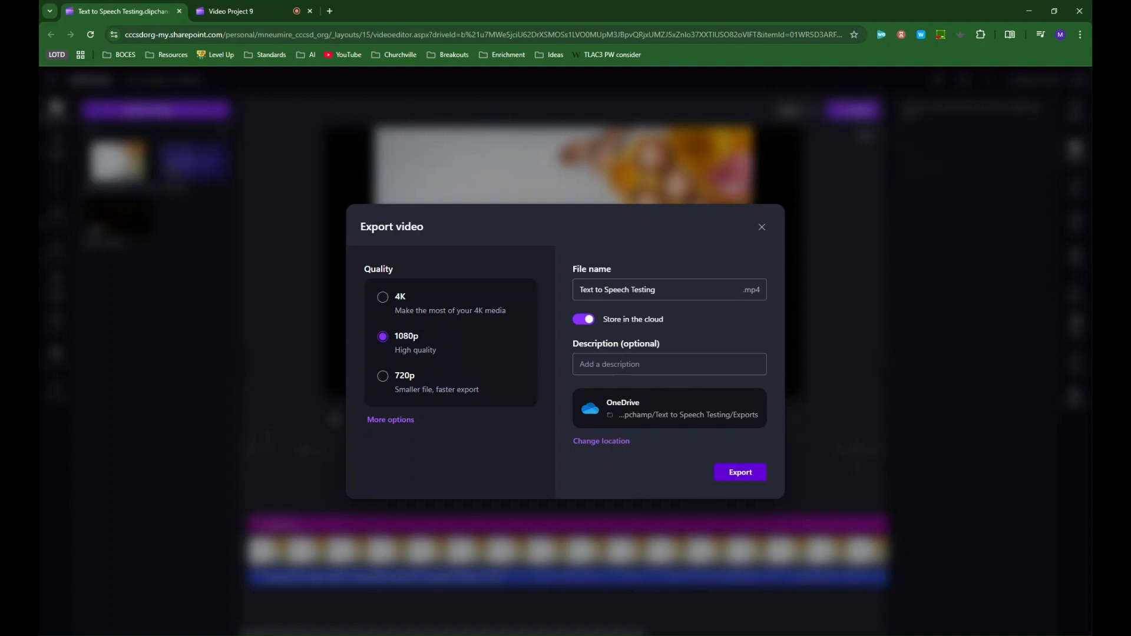
left_click(762, 228)
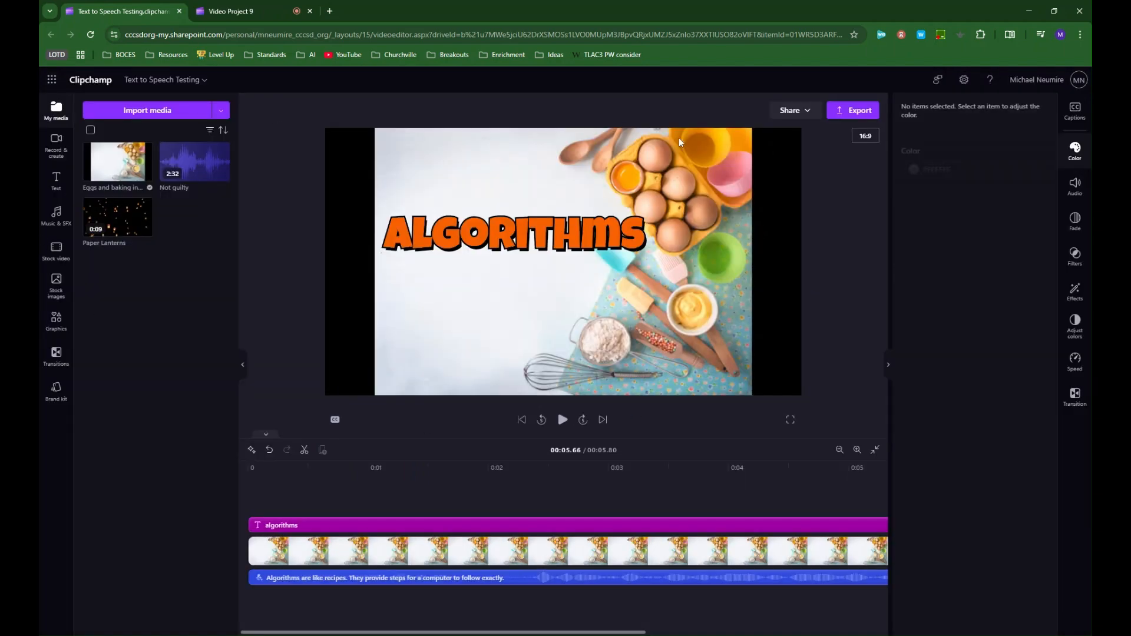